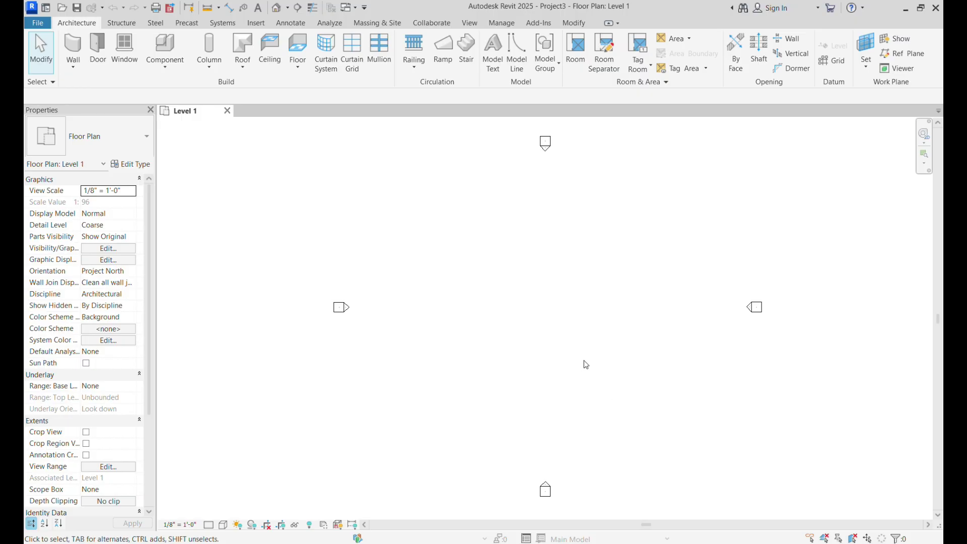
- Draw a straight horizontal Generic - 8" wall about 16' long between the elevation markers on Level 1
click(73, 48)
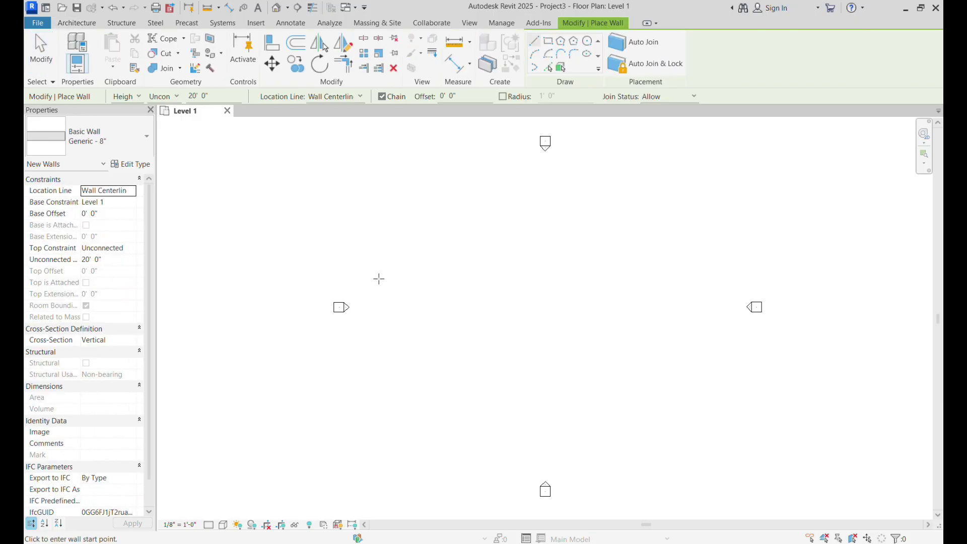
click(463, 318)
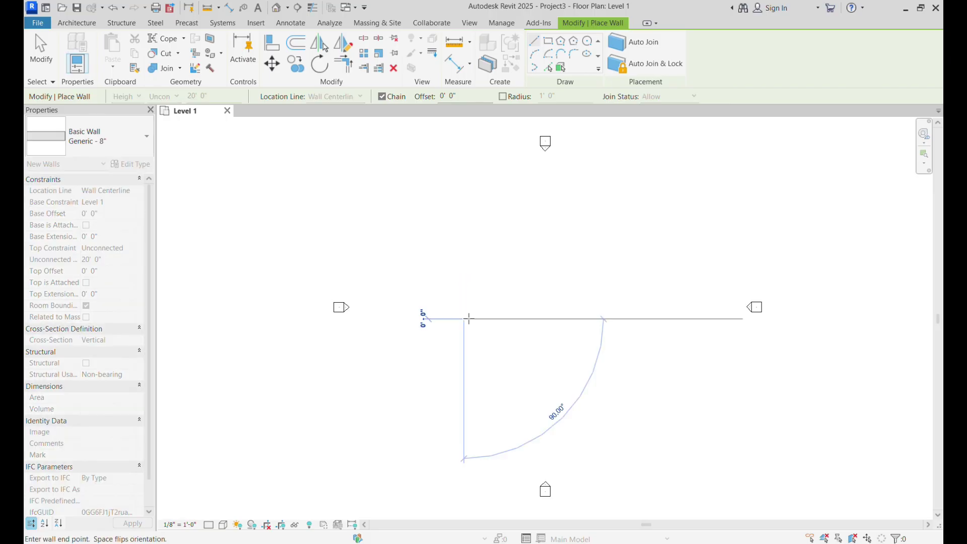
click(503, 318)
key(Escape)
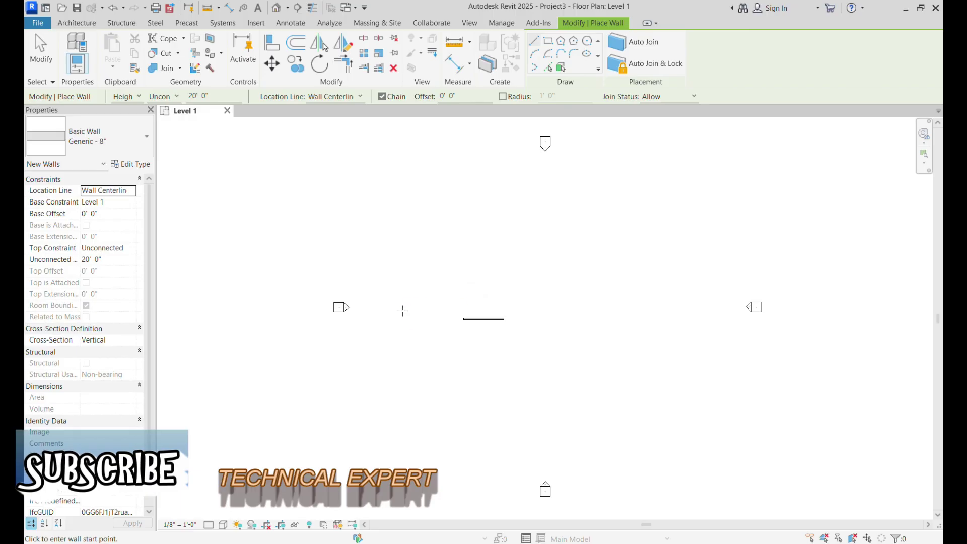
scroll(467, 323, up, 5)
scroll(469, 322, up, 2)
key(Escape)
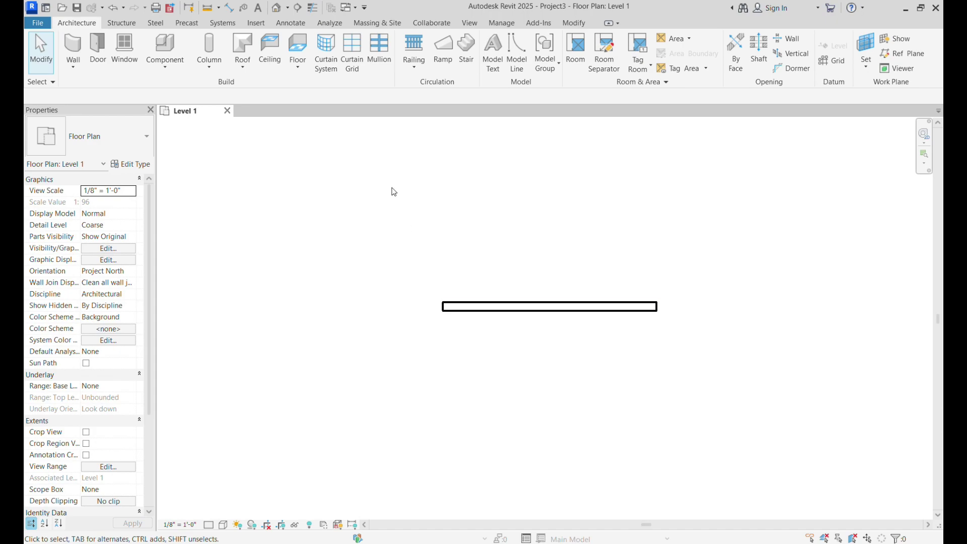
- Open the default 3D view and frame the new wall in it
click(281, 12)
scroll(487, 318, up, 4)
scroll(486, 315, up, 2)
middle_drag(492, 330, 501, 382)
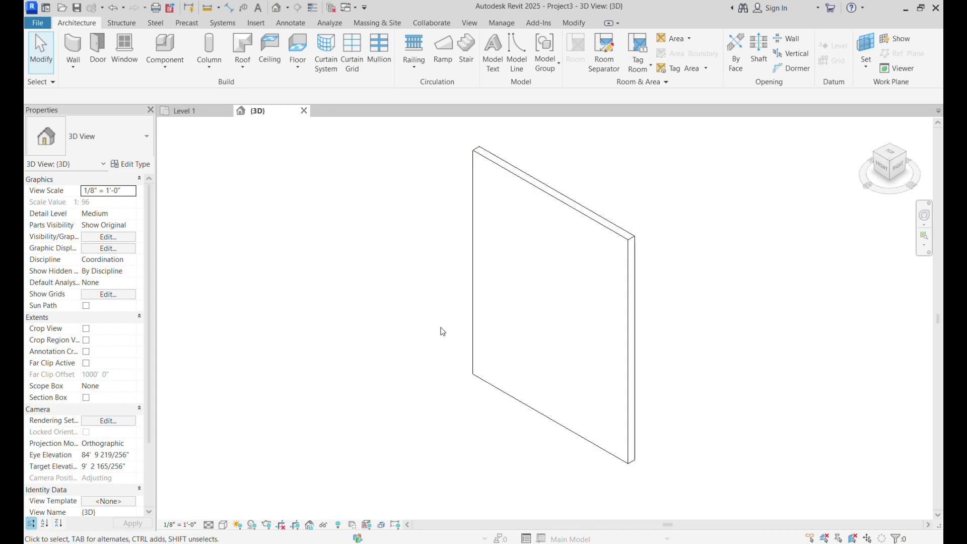
- Load the TV_LED_Wall_Mount_120_BIMLib component family into the project
click(255, 22)
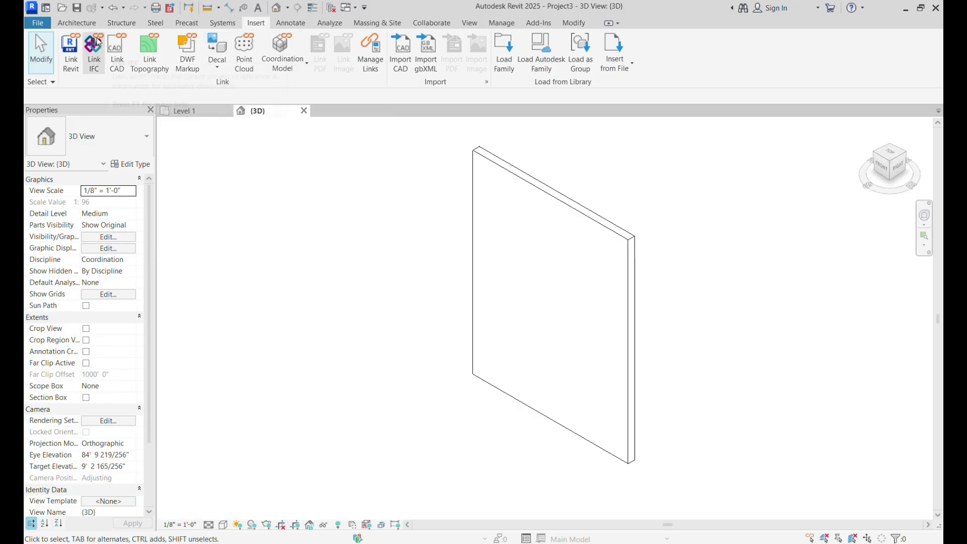
click(78, 23)
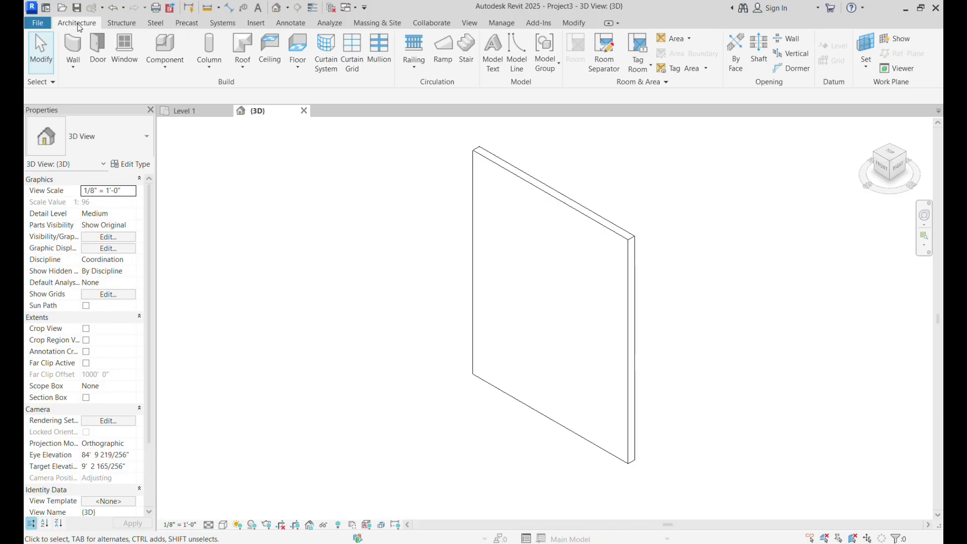
click(165, 48)
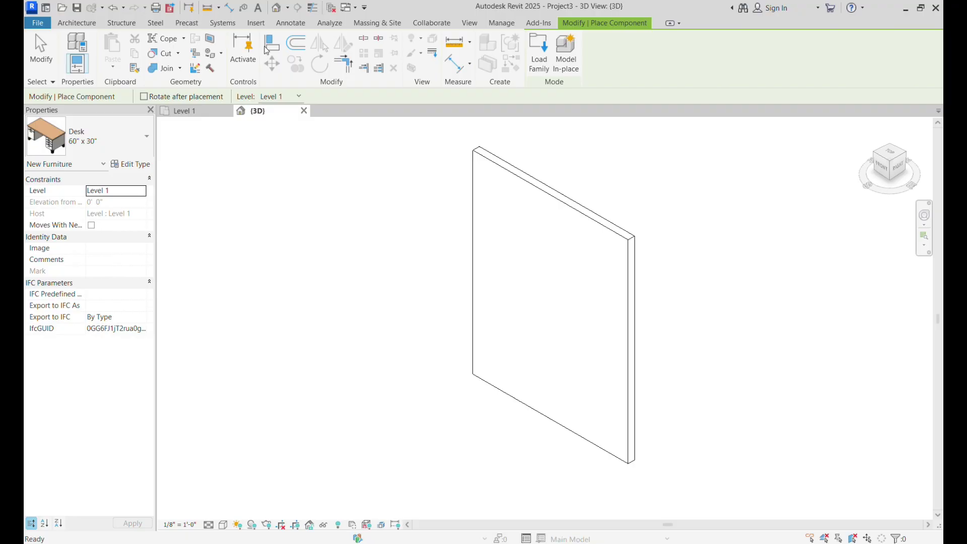
click(539, 69)
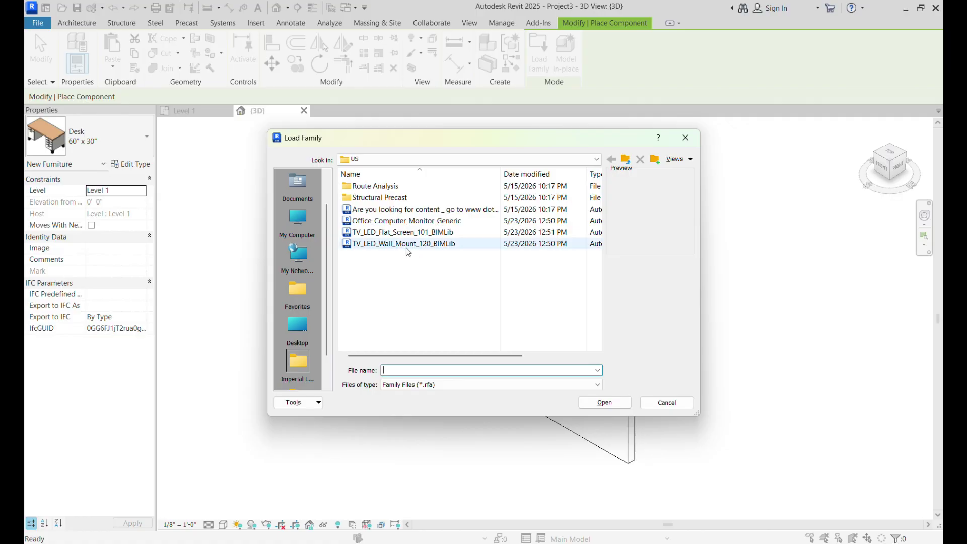
click(374, 243)
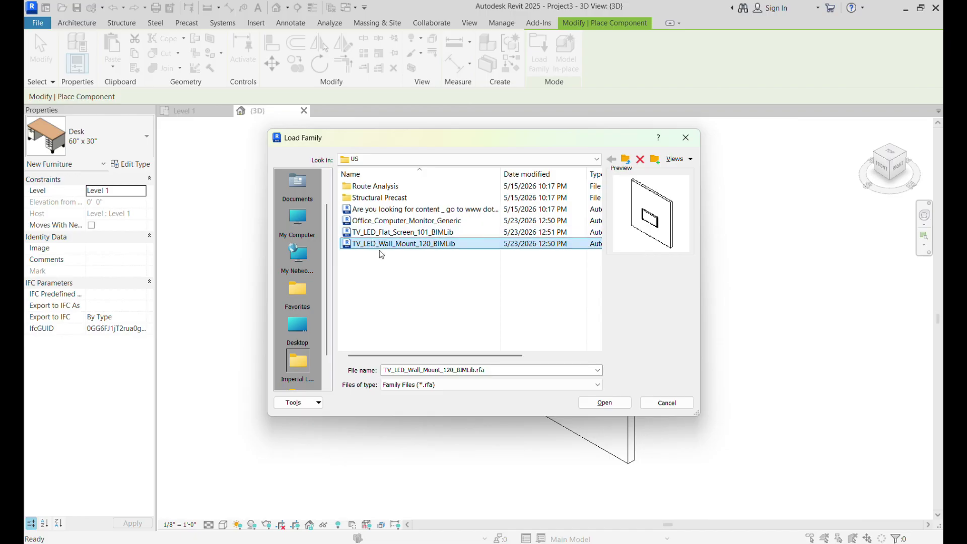
click(617, 408)
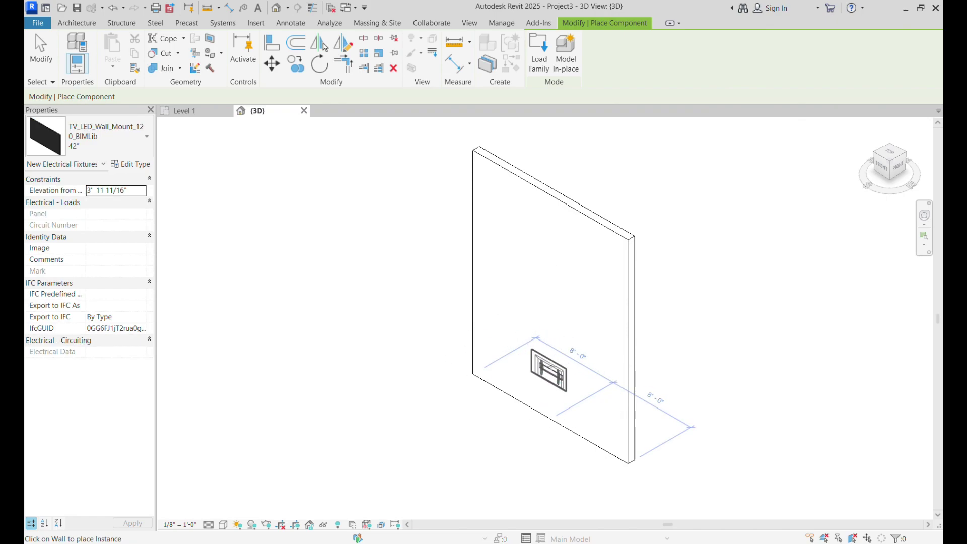
key(Escape)
key(Escape)
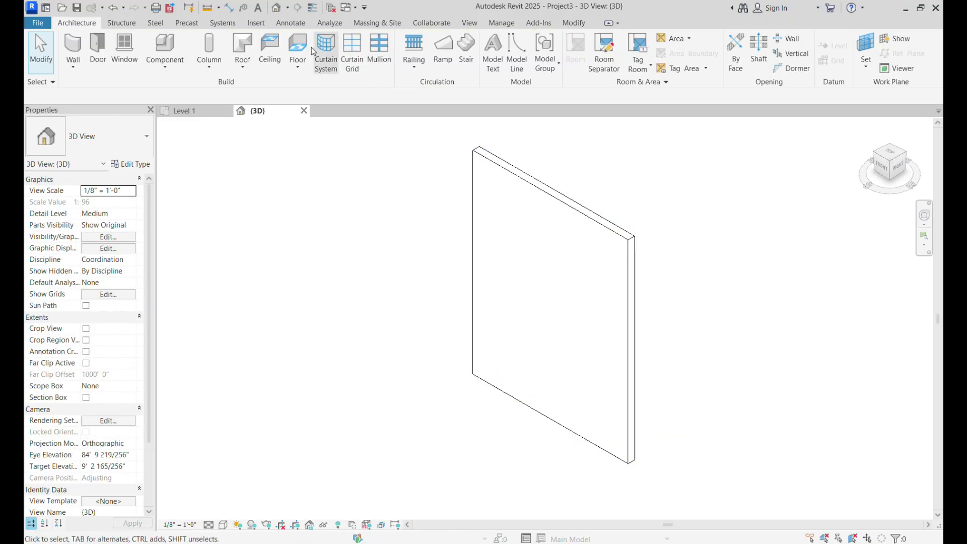
- Place the 42" type of the wall-mount LED TV low on the wall face, about 6'-6" from the wall's left end
click(182, 49)
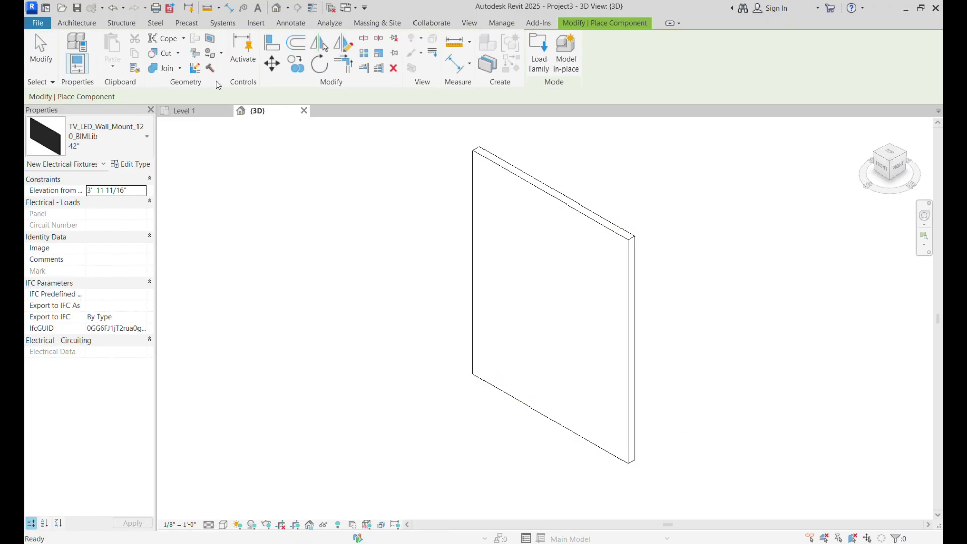
click(142, 144)
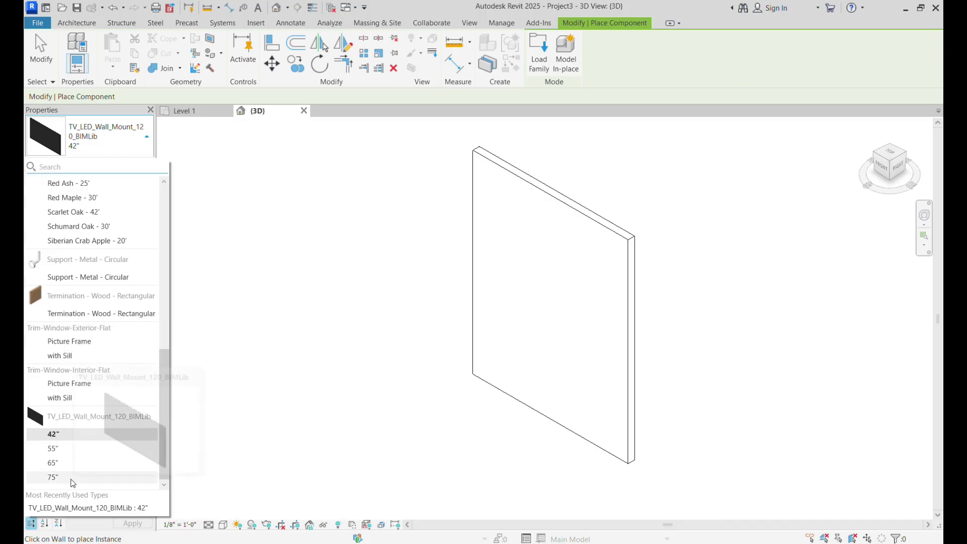
click(86, 435)
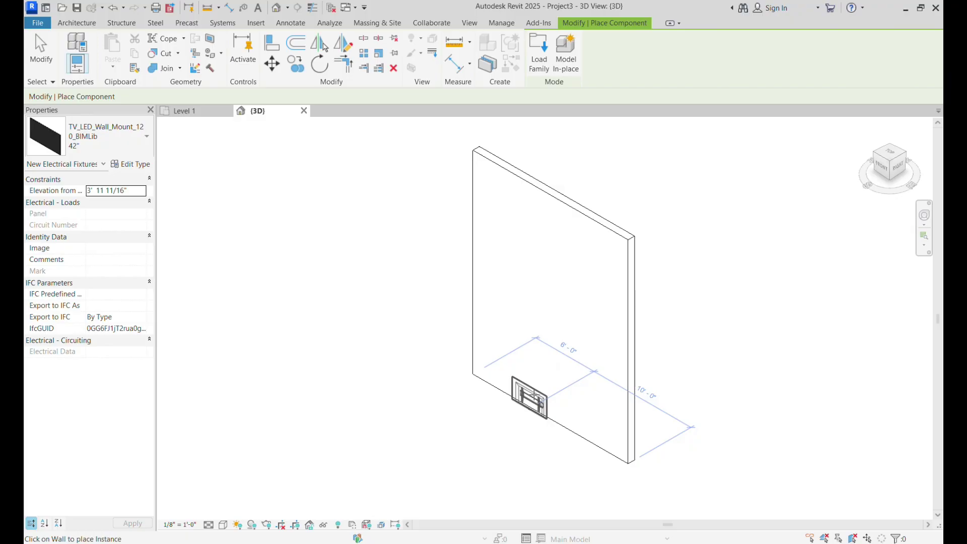
click(534, 399)
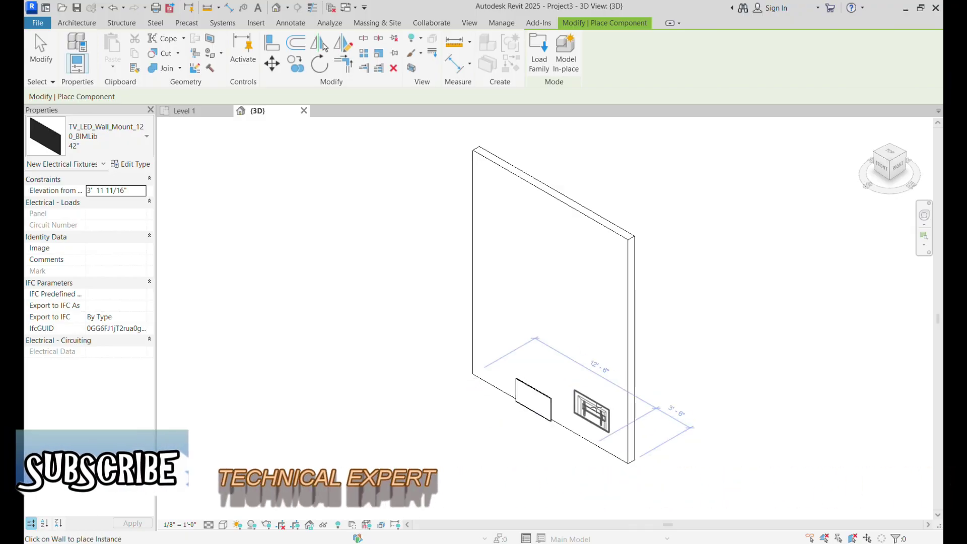
key(Escape)
key(Escape)
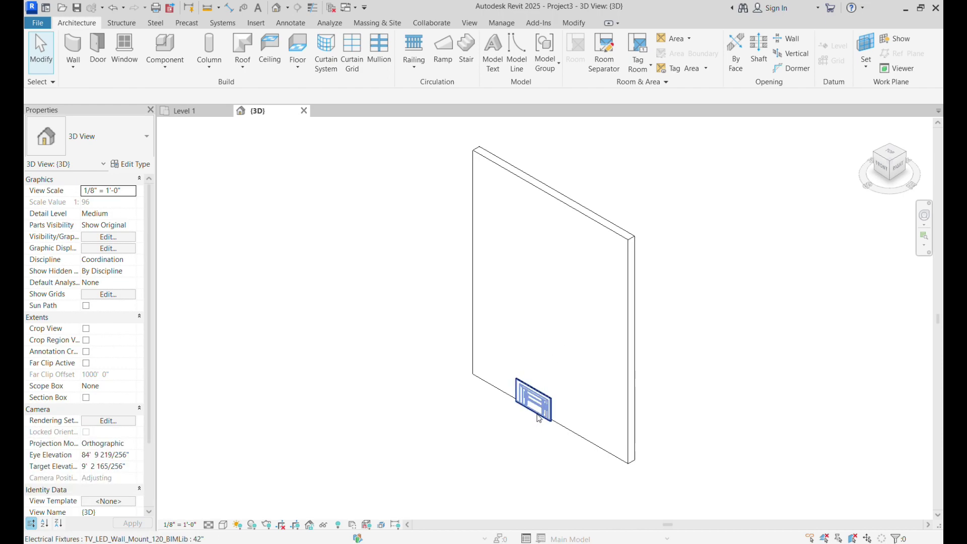
- Set the TV's distance from the wall's left end to 8'
click(538, 418)
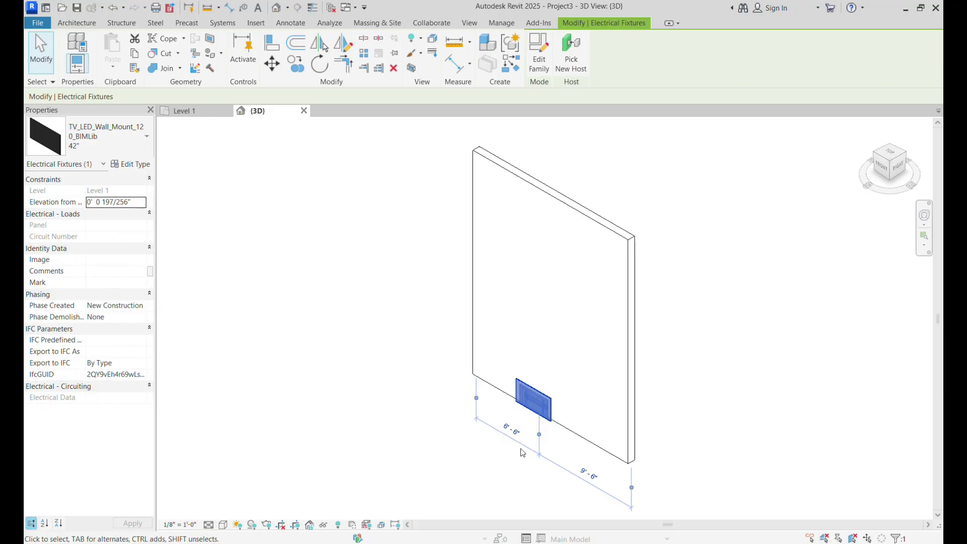
text(8)
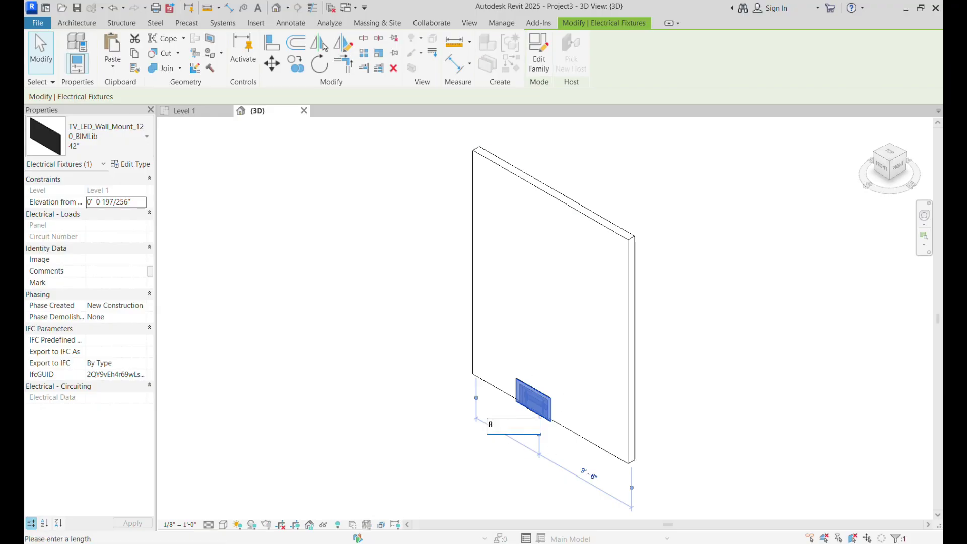
key(Return)
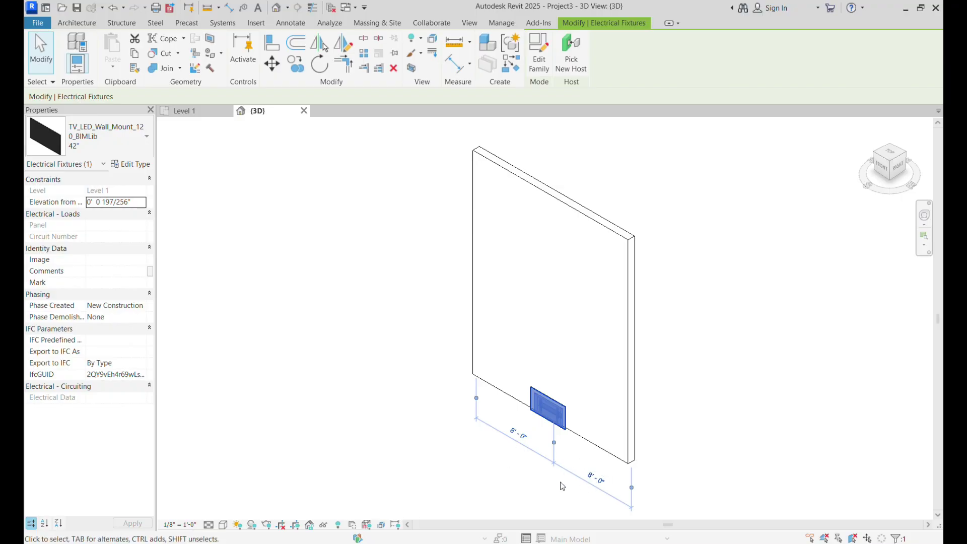
click(515, 479)
- Set the TV's elevation from level to 6' 0"
click(545, 422)
click(116, 202)
drag(126, 201, 86, 202)
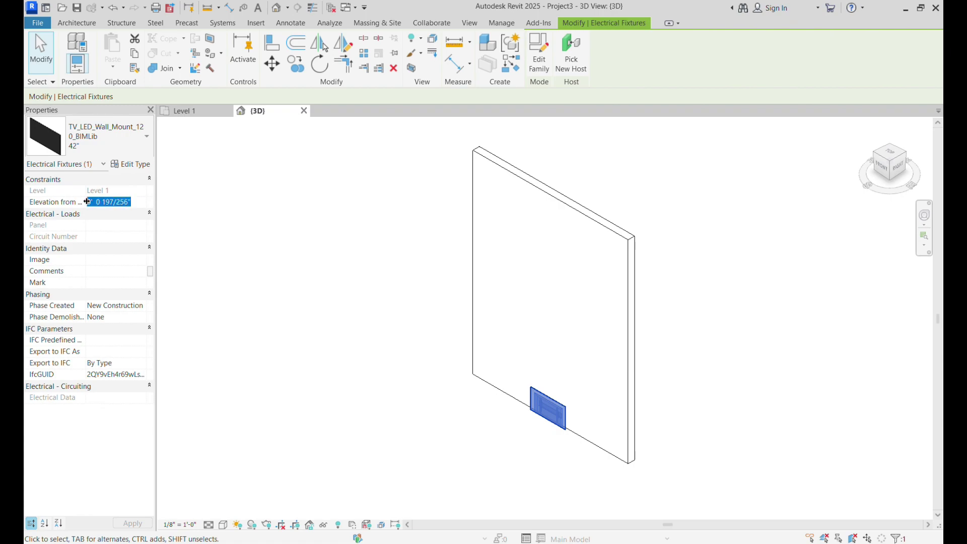
key(BackSpace)
key(Return)
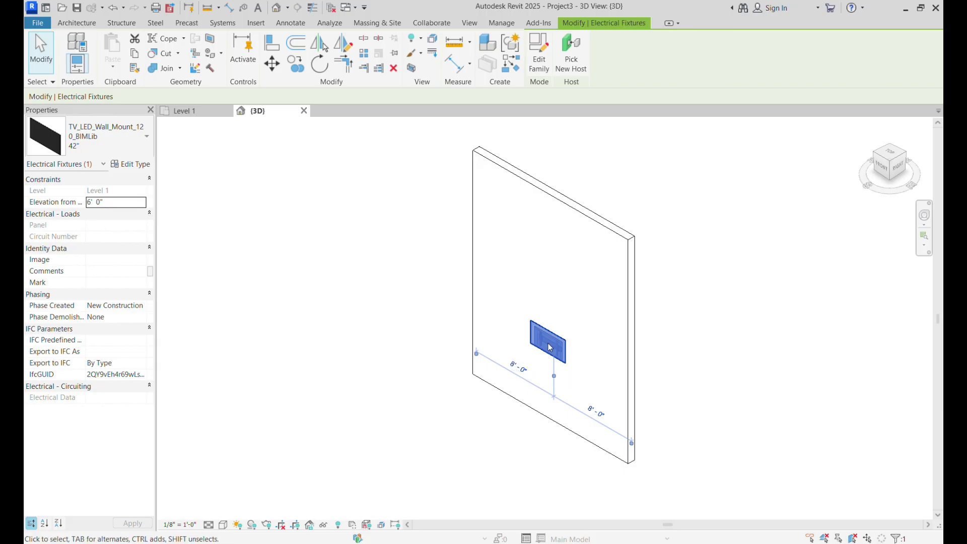
scroll(550, 348, up, 3)
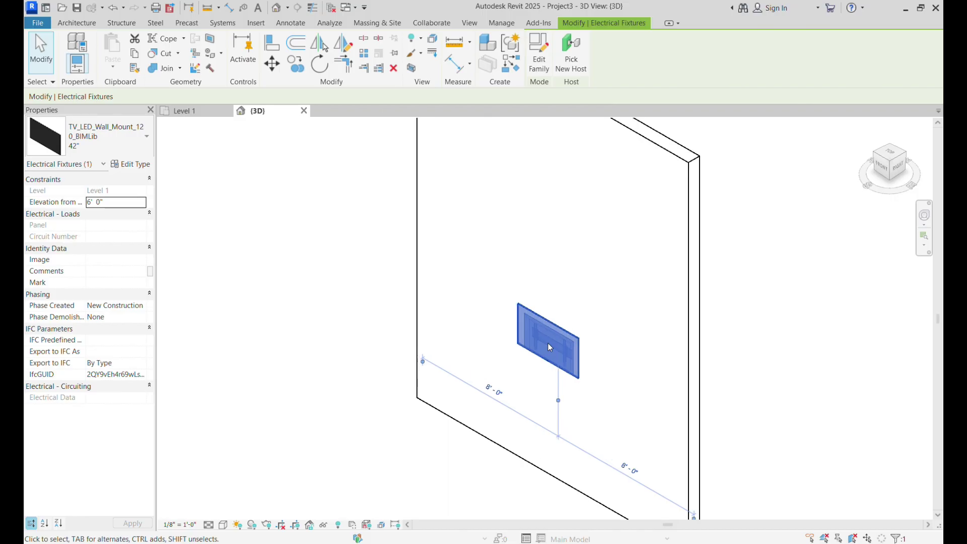
key(Escape)
- Change the 3D view's visual style to Realistic and inspect the TV on the wall
scroll(513, 322, down, 1)
scroll(512, 321, down, 2)
scroll(496, 346, up, 2)
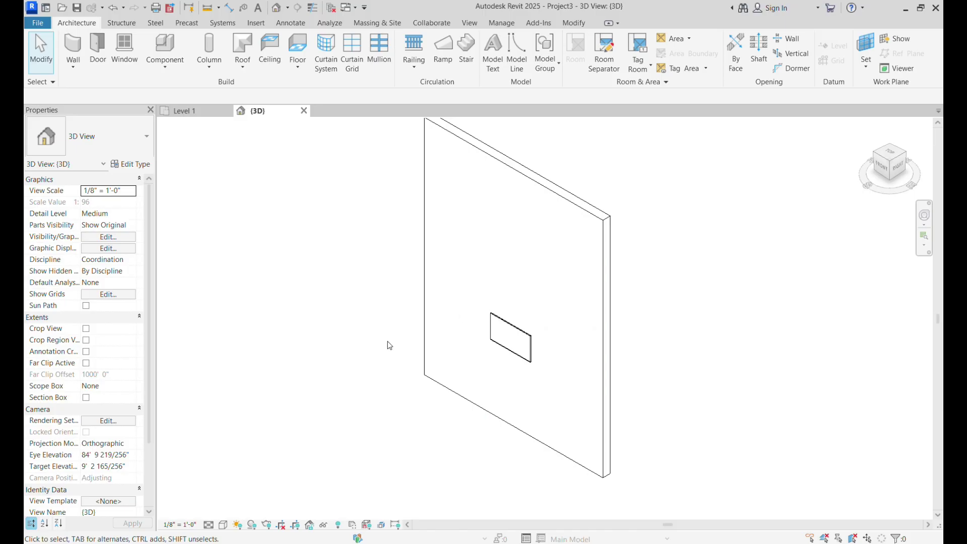
click(222, 526)
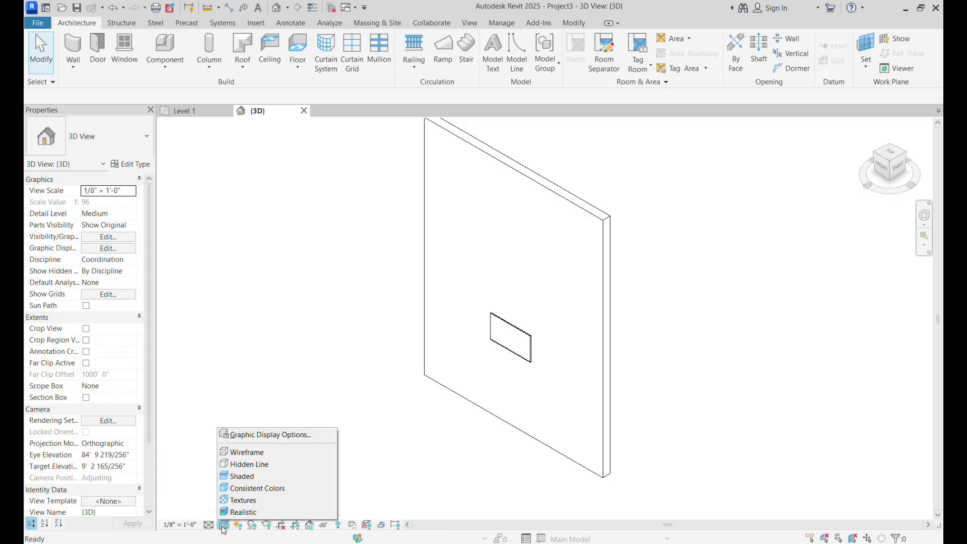
click(237, 515)
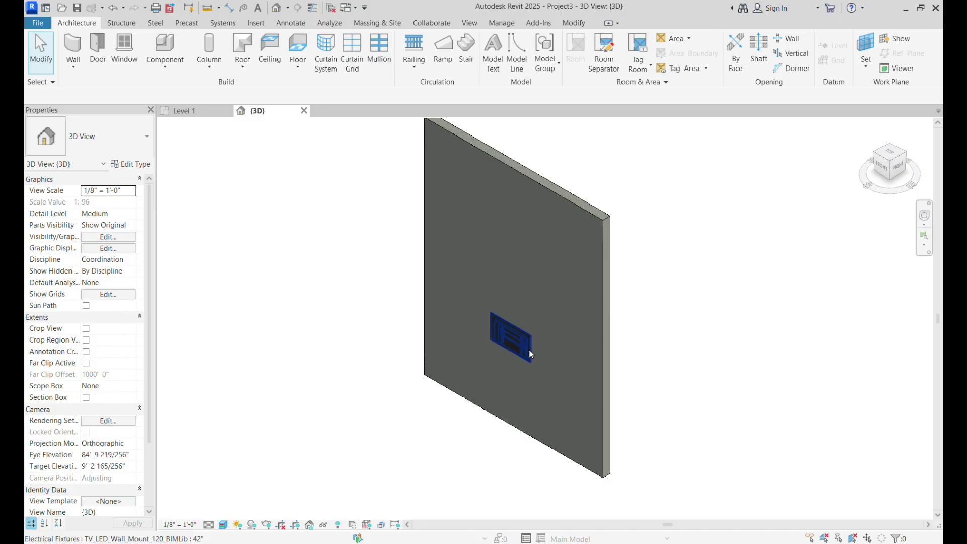
scroll(507, 365, up, 3)
scroll(506, 358, up, 3)
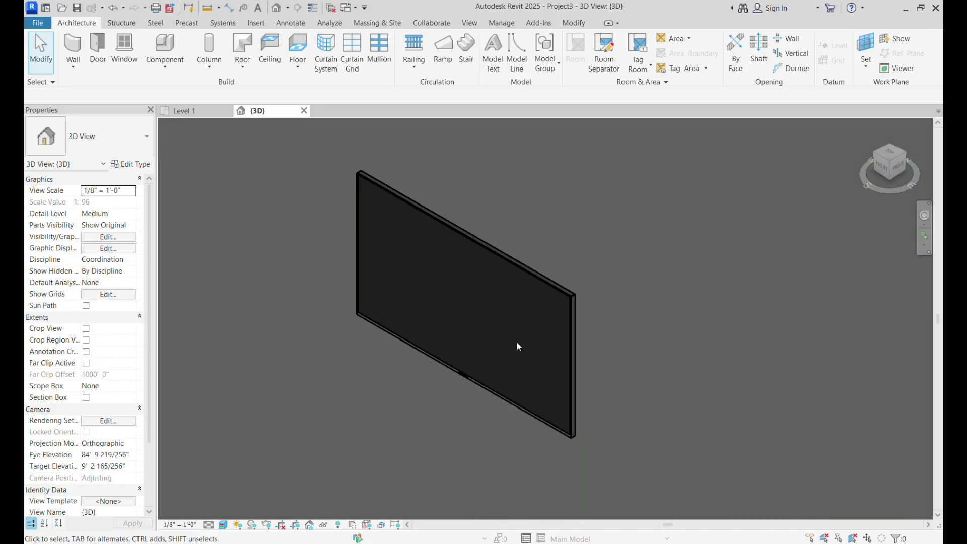
scroll(340, 362, down, 6)
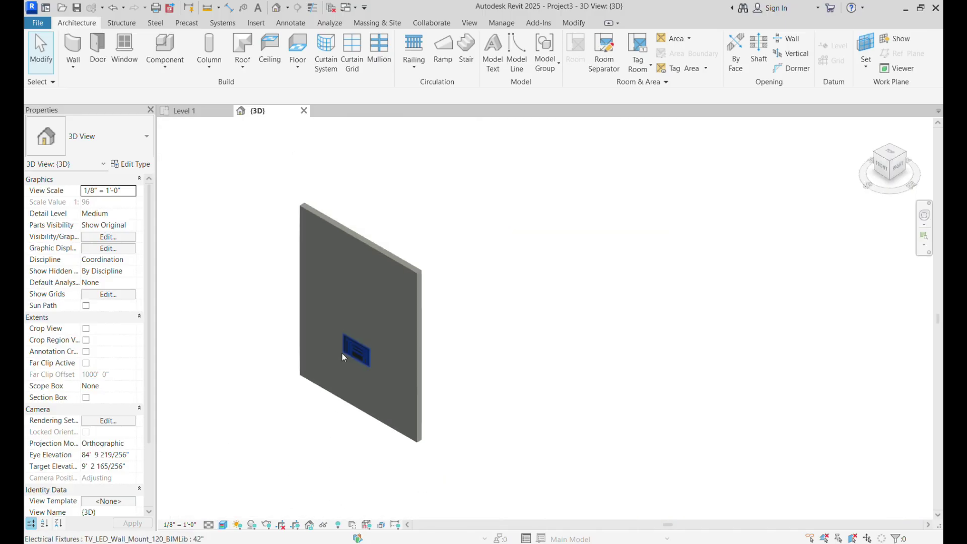
middle_drag(382, 295, 473, 276)
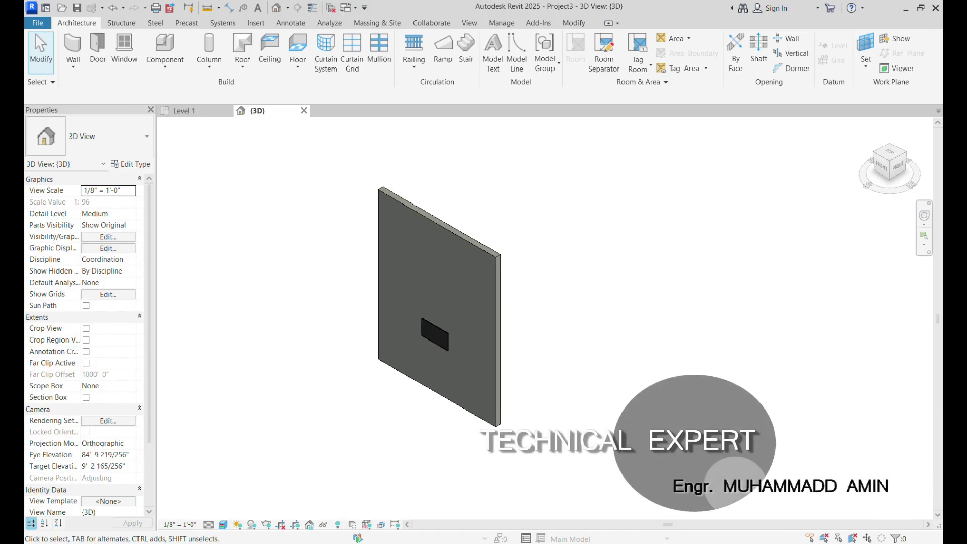
- Create a new decal type named Television
click(256, 24)
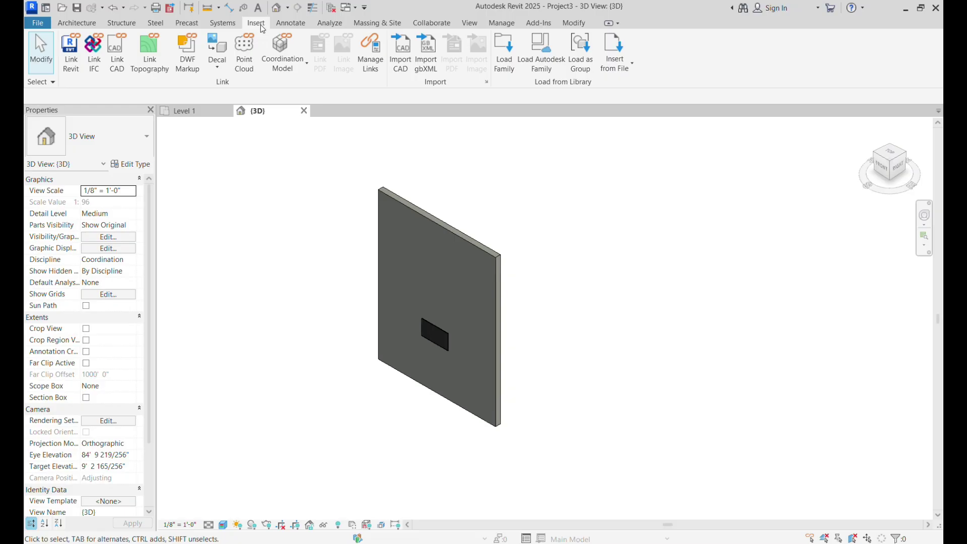
click(218, 68)
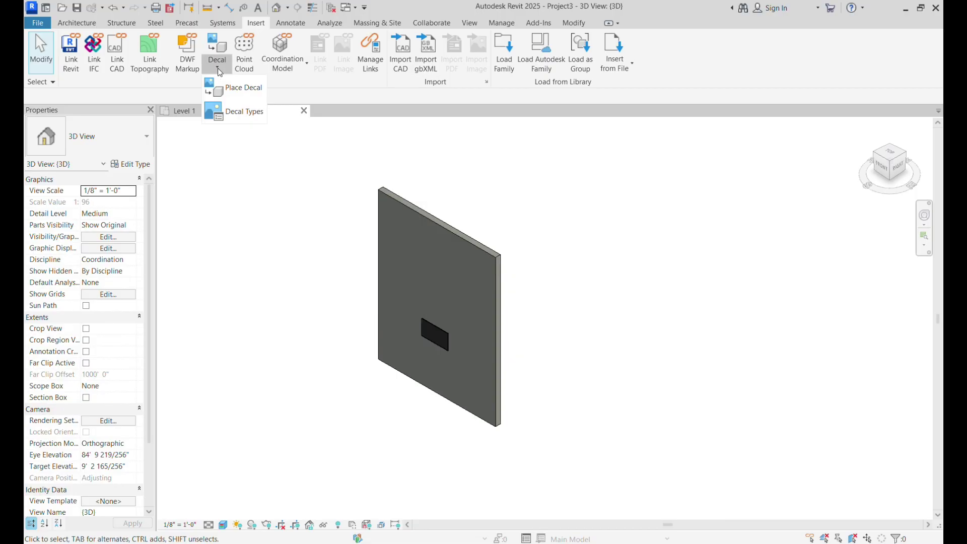
click(237, 113)
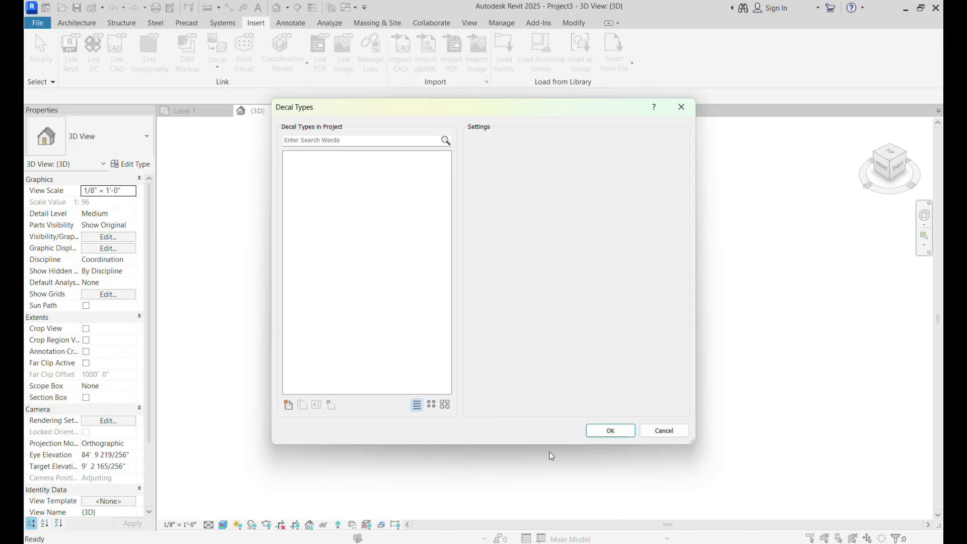
click(288, 405)
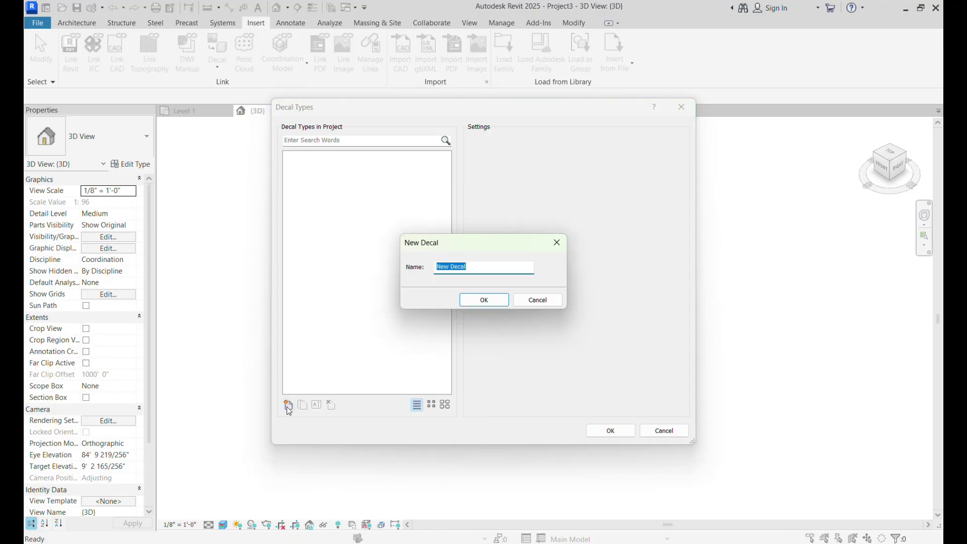
key(BackSpace)
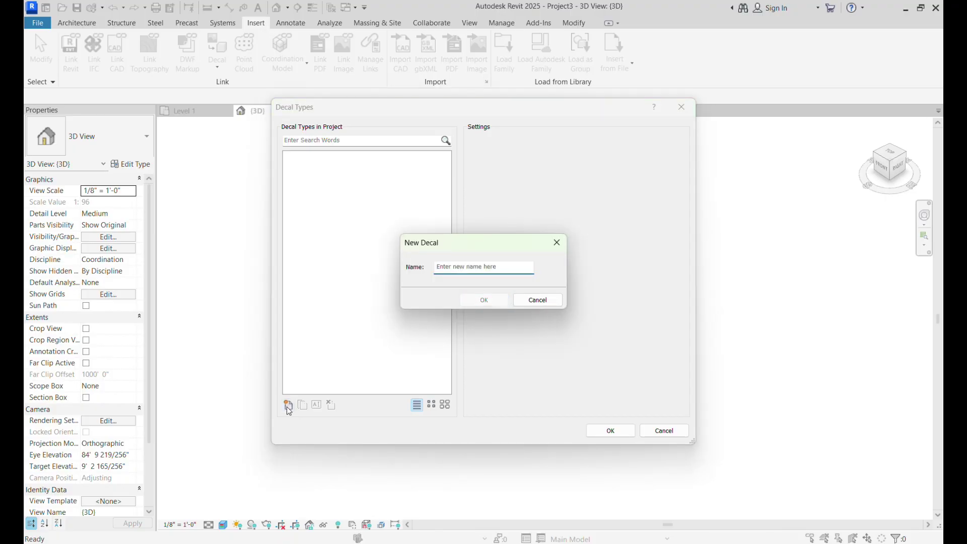
key(Caps_Lock)
key(Caps_Lock)
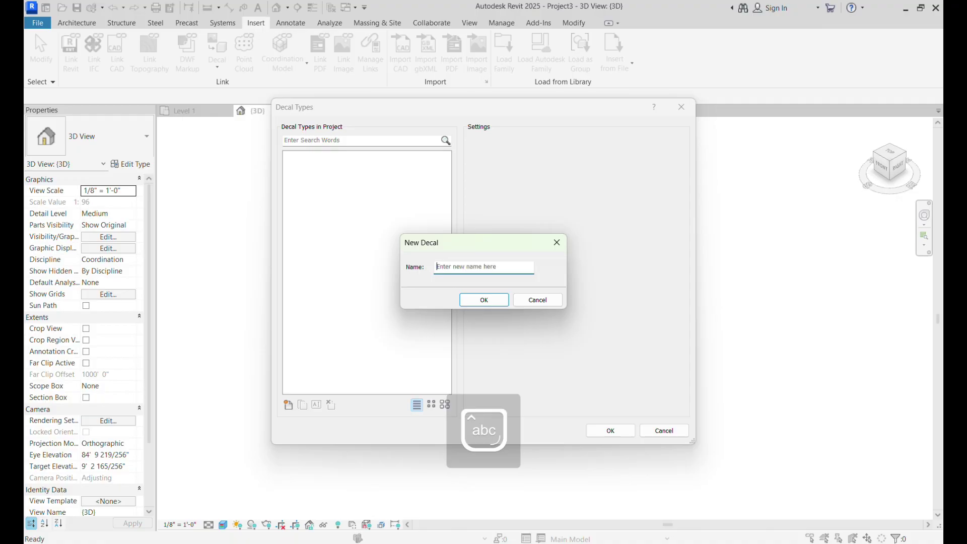
key(Caps_Lock)
text(T)
key(Caps_Lock)
key(Caps_Lock)
text(e;)
key(Num_Lock)
text(;)
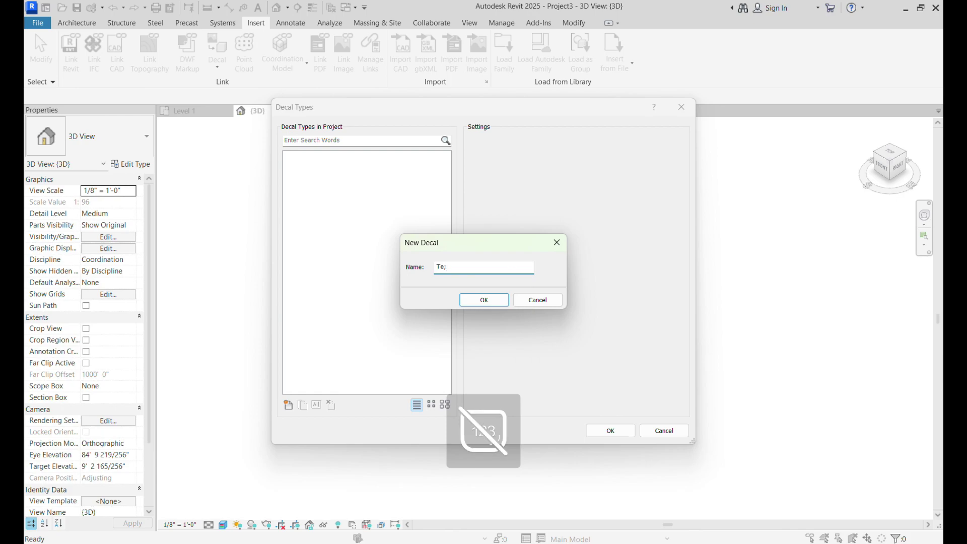
text(evisi)
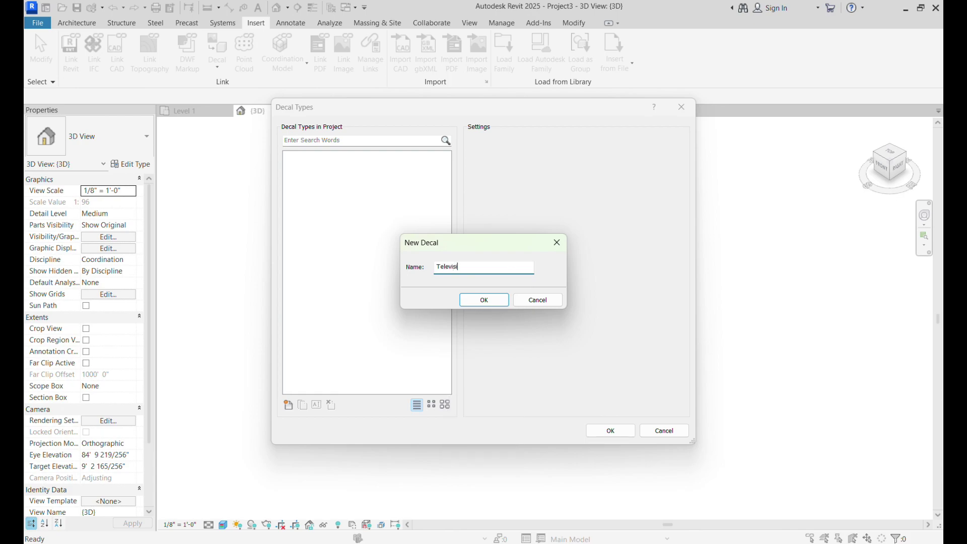
text(on)
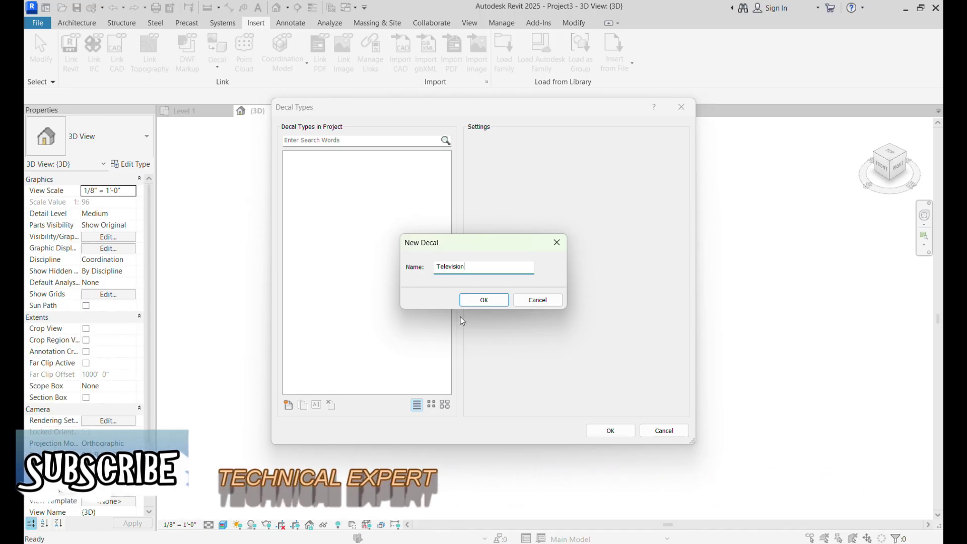
click(483, 300)
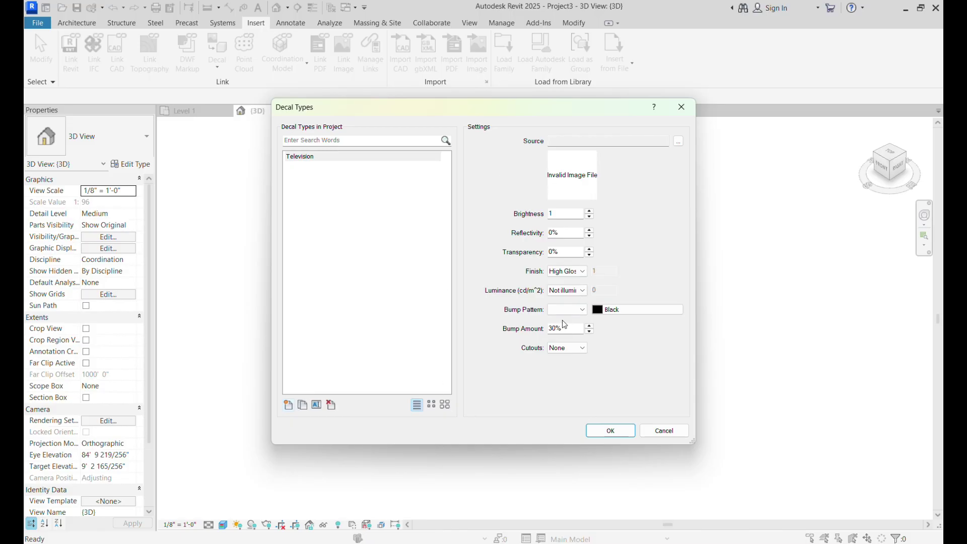
- Assign 1_HduBfv8J4sW-s-Tk7B3ANA.jpg from the desktop's pic folder as the Television decal type's source image and accept the settings
click(372, 158)
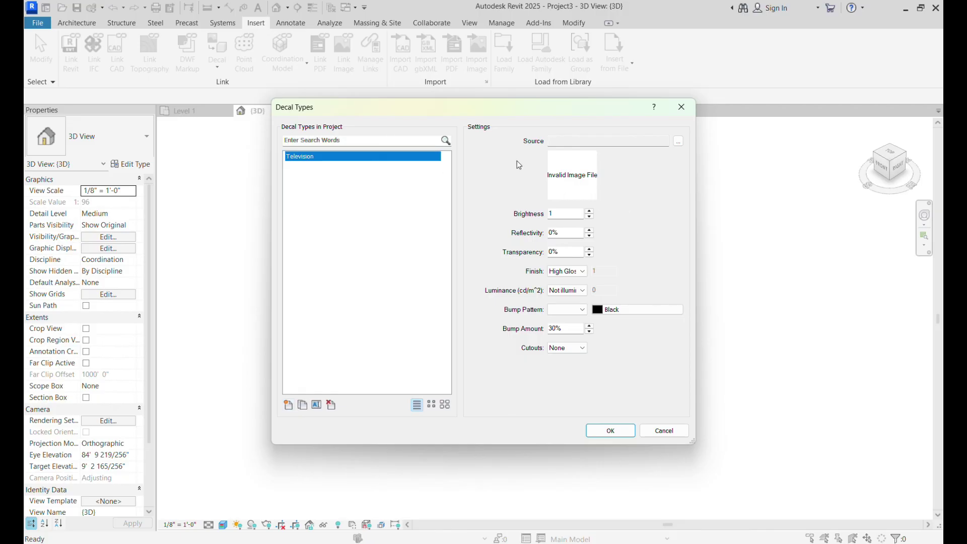
click(679, 142)
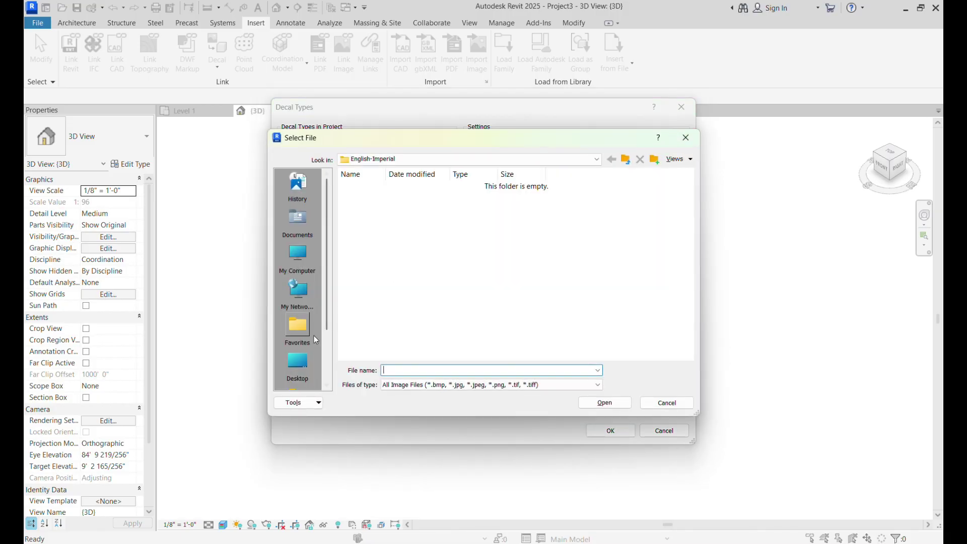
click(301, 363)
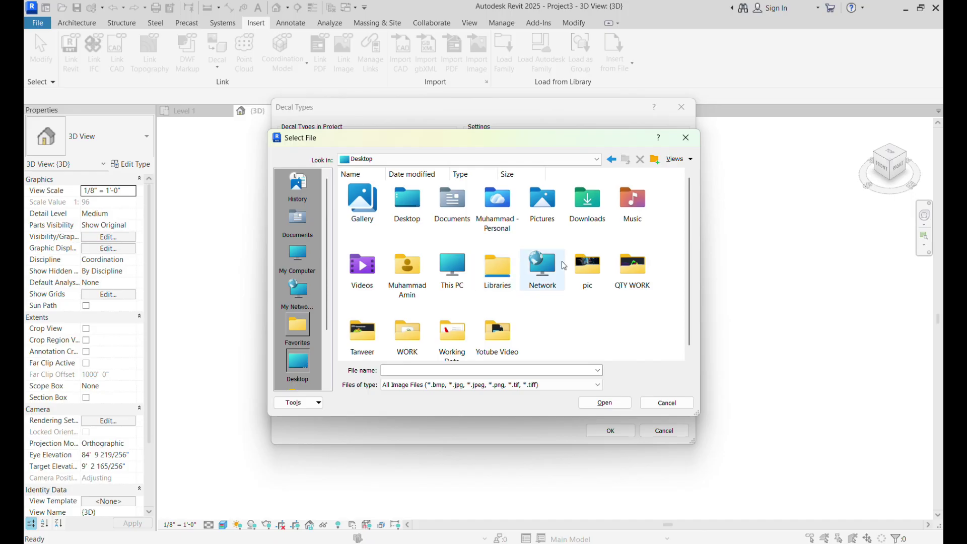
double_click(599, 269)
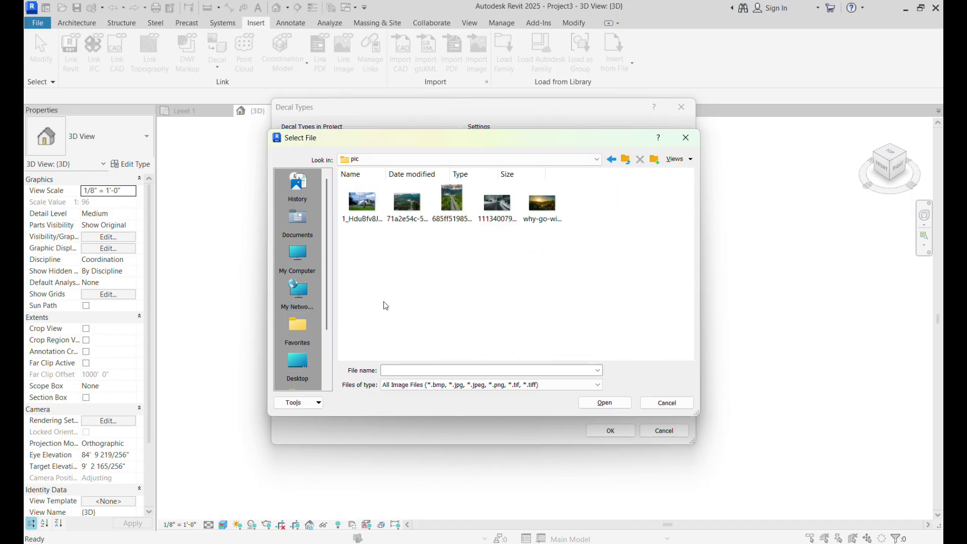
click(365, 218)
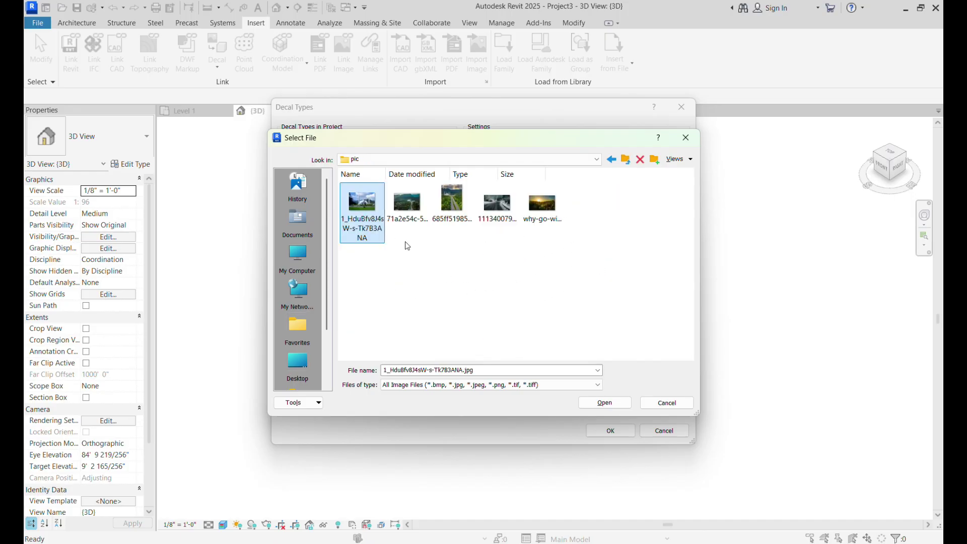
click(606, 405)
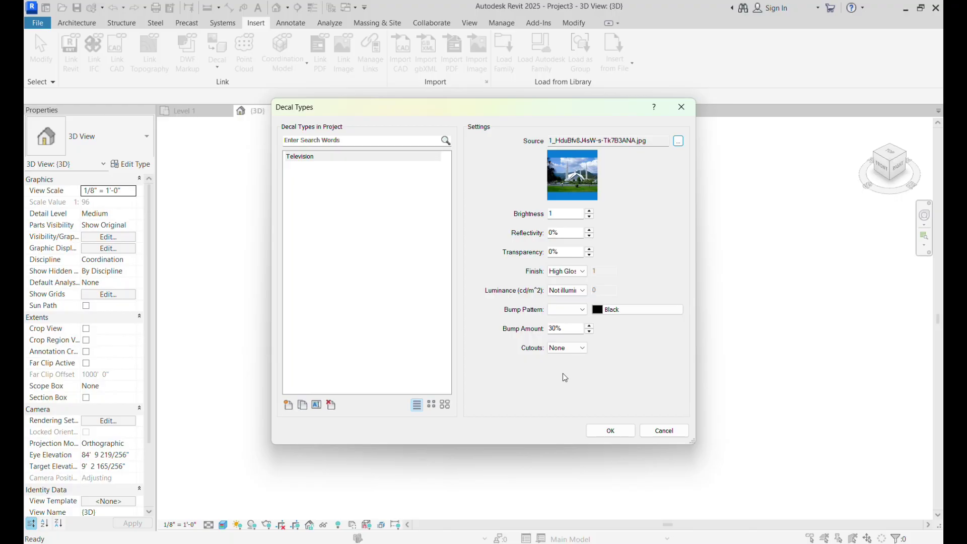
click(613, 429)
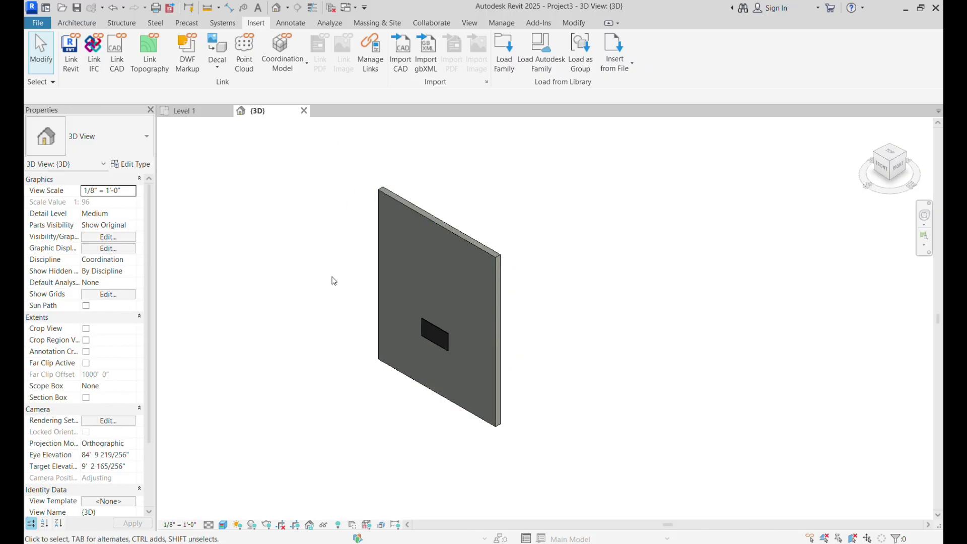
- Place two Television decals on the wall face, one behind the TV and one beside it
scroll(388, 282, up, 2)
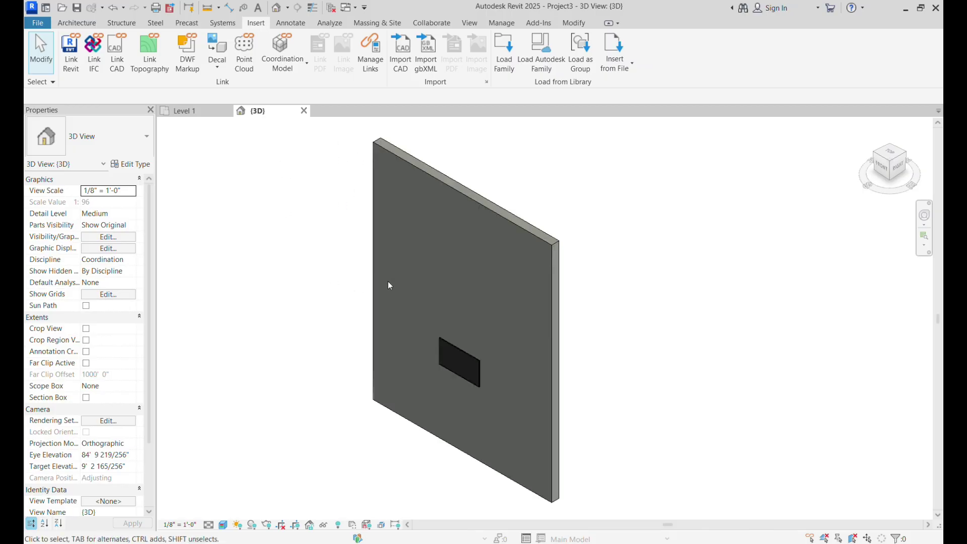
click(222, 66)
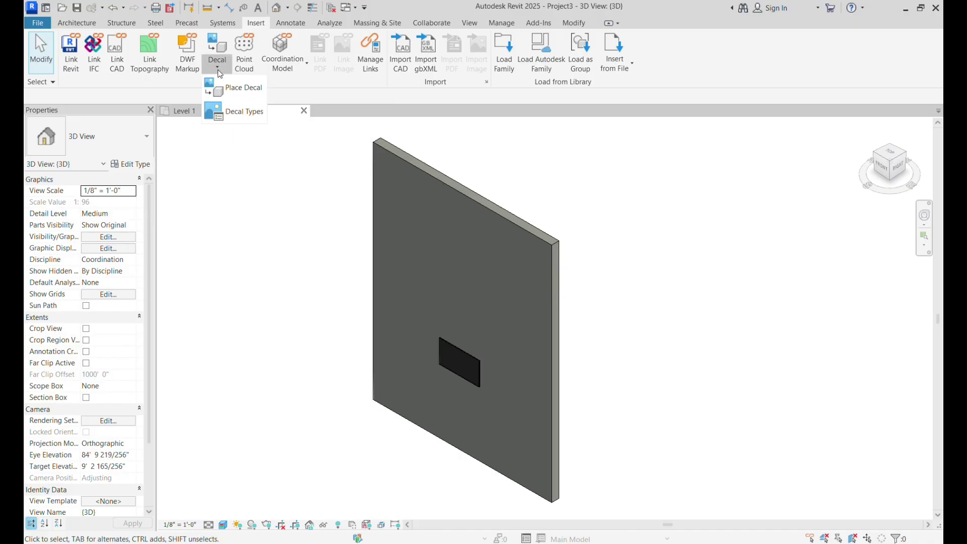
click(234, 95)
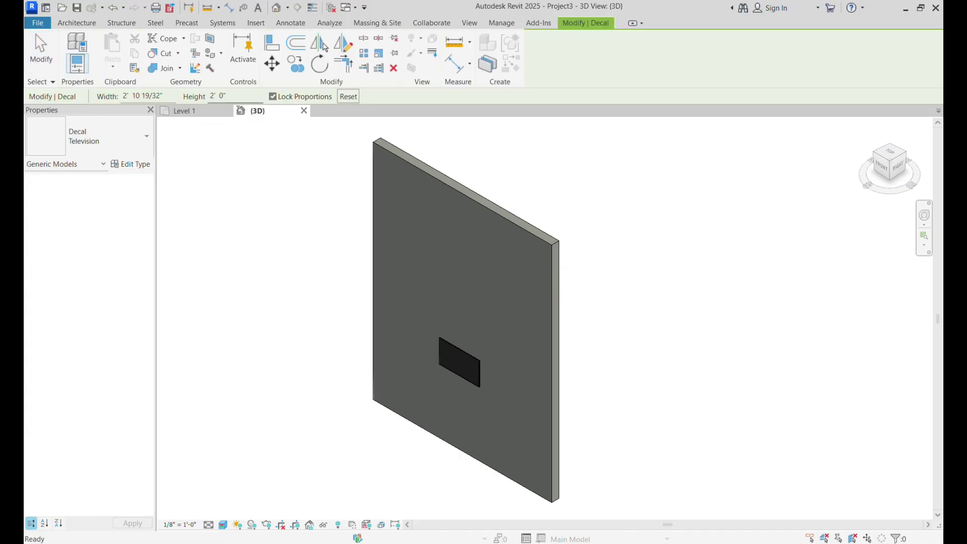
click(119, 135)
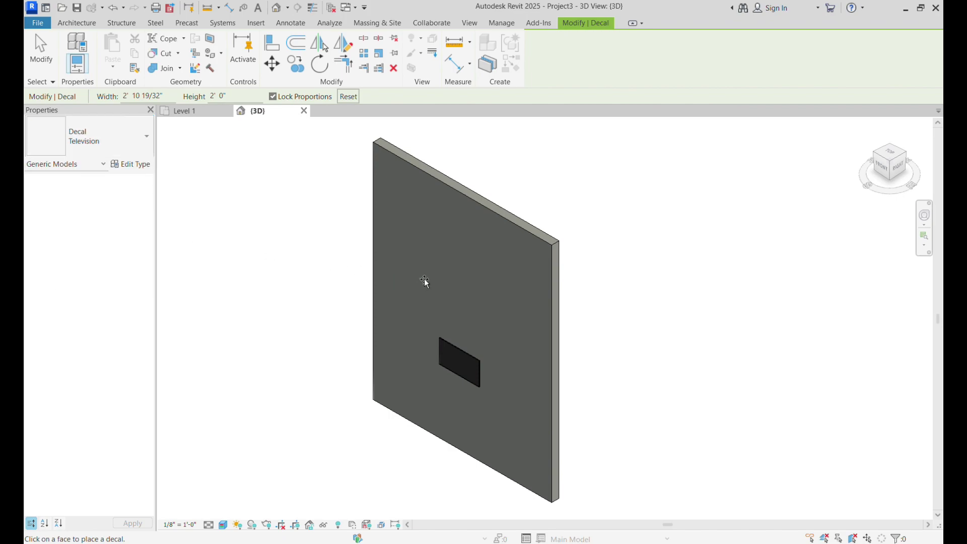
click(459, 268)
scroll(457, 268, up, 2)
scroll(457, 268, up, 1)
scroll(433, 282, down, 2)
middle_drag(433, 288, 436, 193)
scroll(452, 284, up, 5)
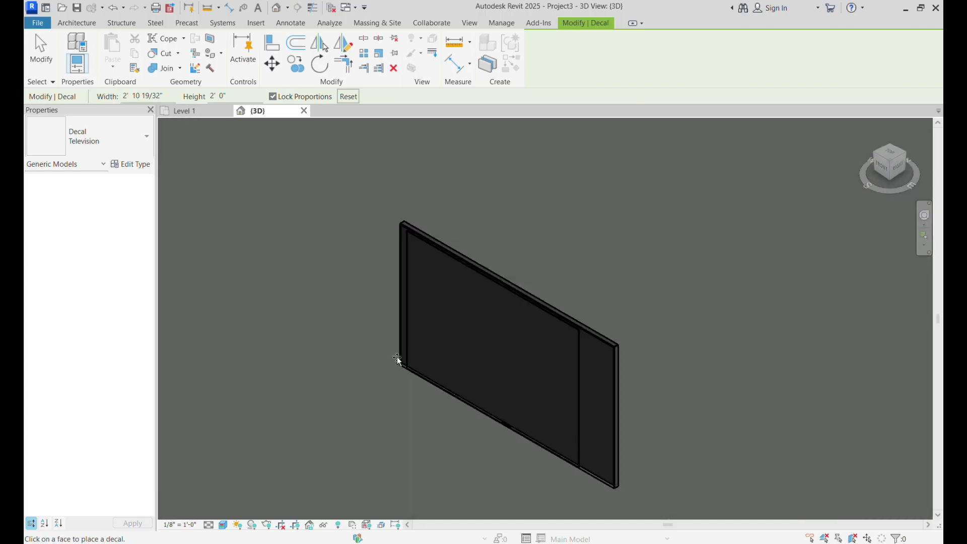
click(397, 291)
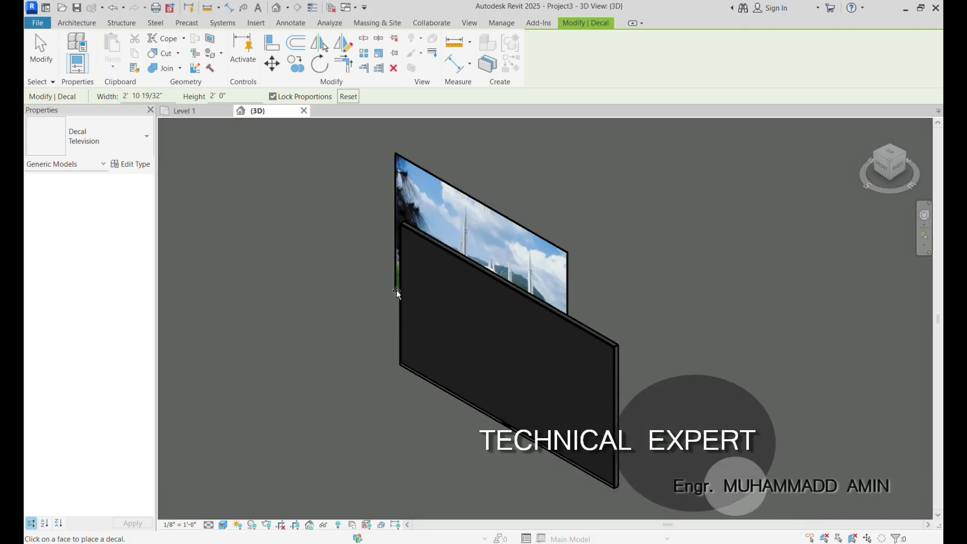
click(585, 299)
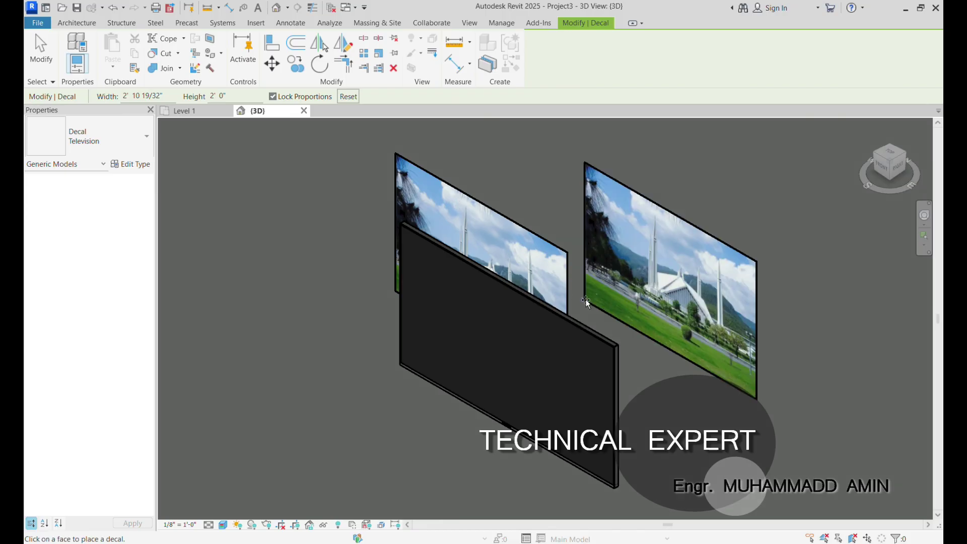
key(Escape)
key(Escape)
- Delete both Television decals from the wall face
click(527, 225)
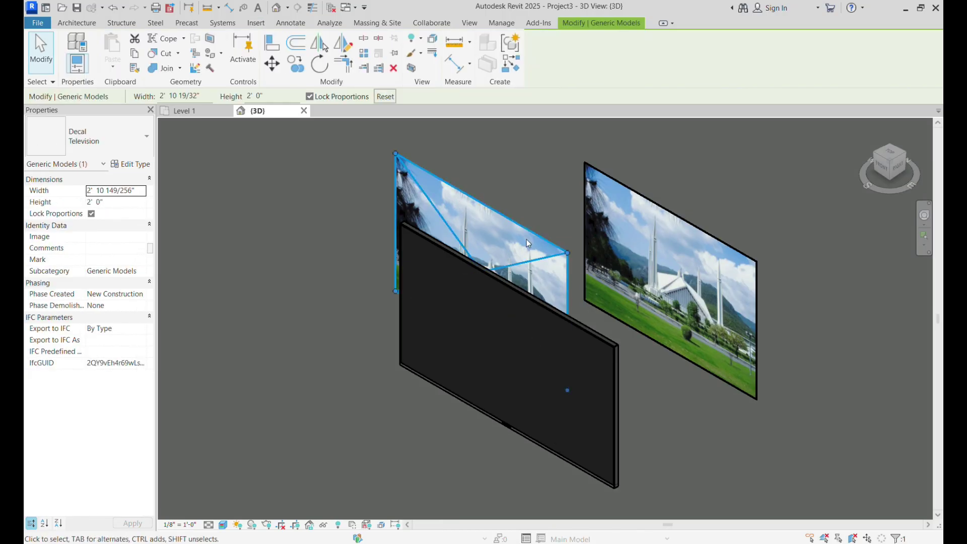
key(Delete)
click(617, 209)
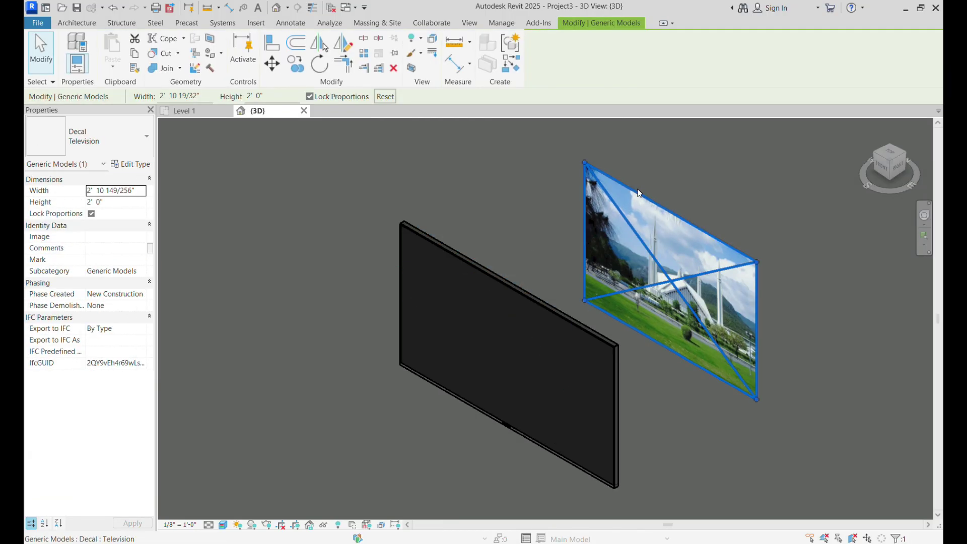
key(Delete)
click(638, 193)
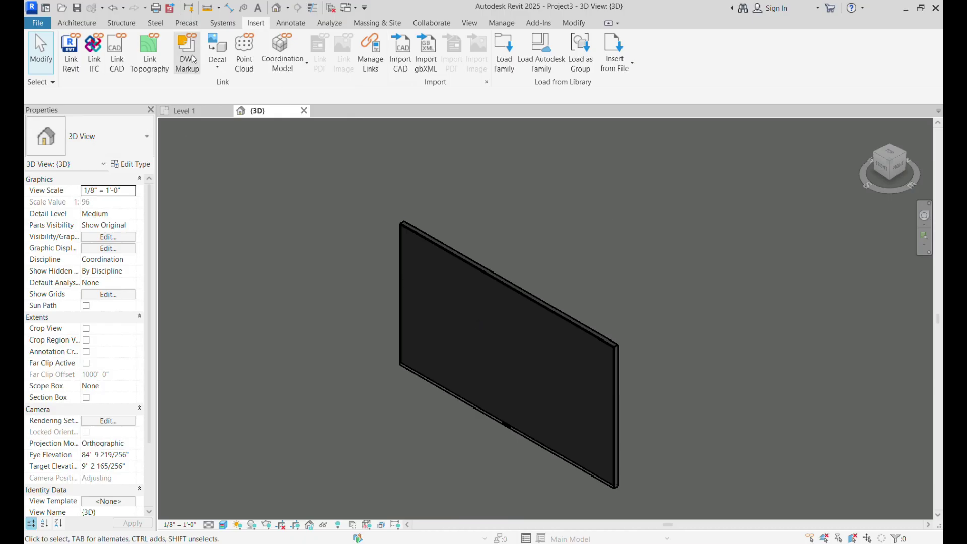
- Place one Television decal directly on the front face of the TV screen
click(216, 71)
click(234, 87)
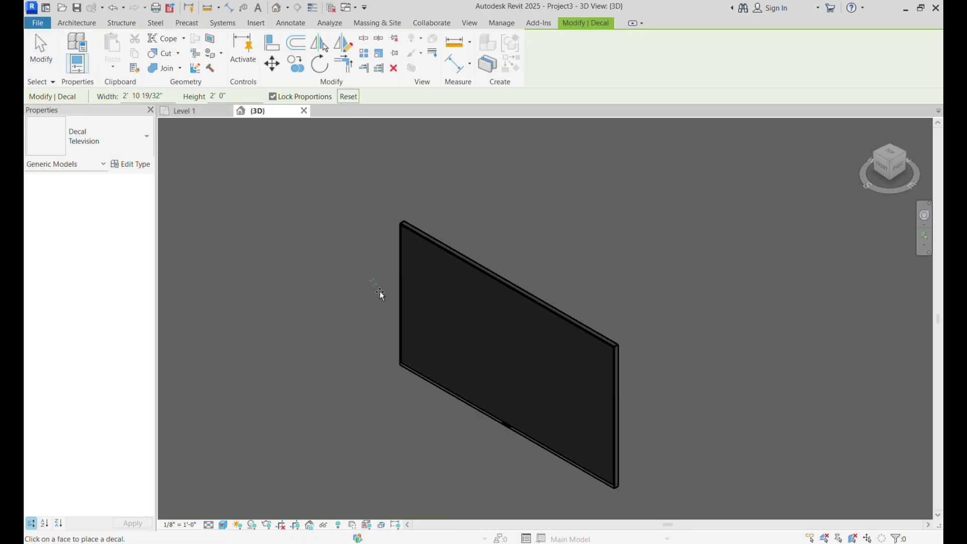
click(425, 327)
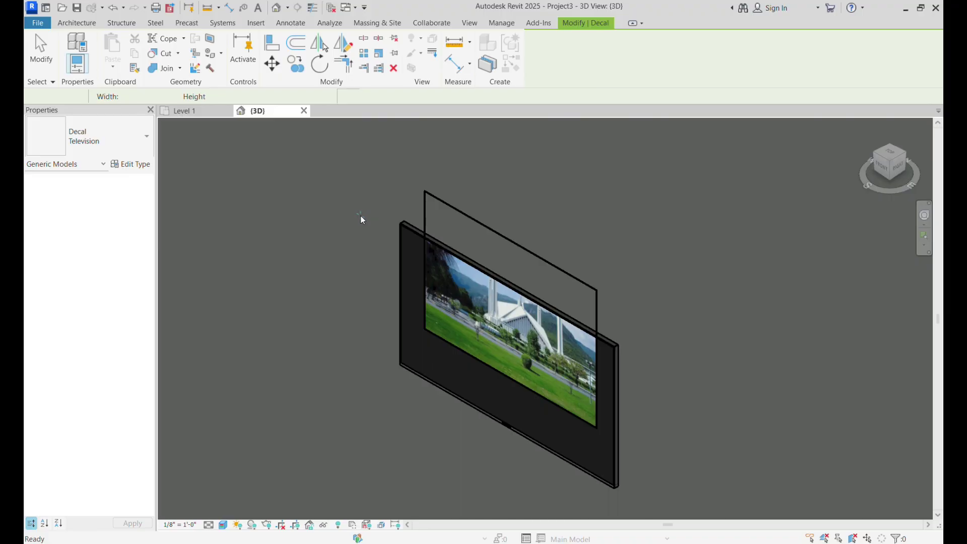
key(Escape)
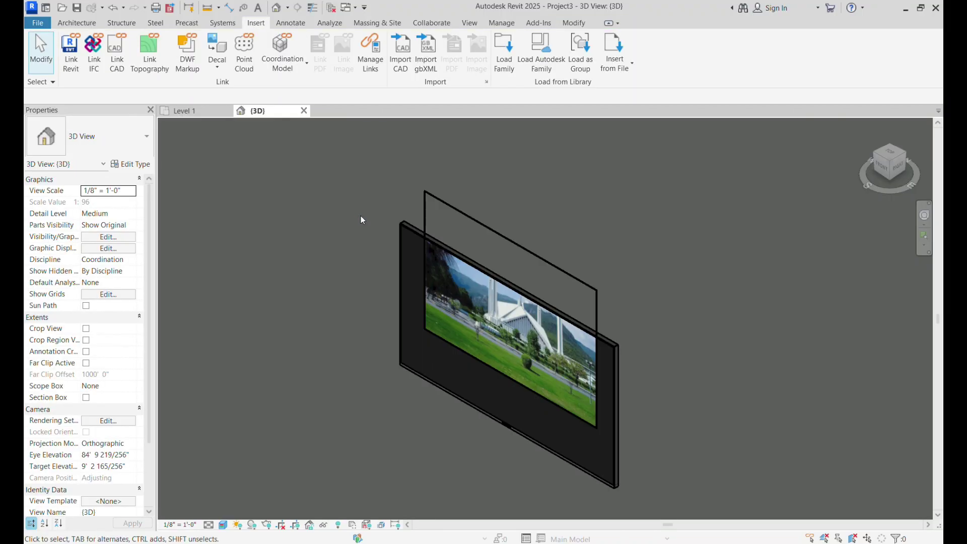
- Move the decal so its lower-left corner meets the lower-left corner of the TV screen
click(493, 228)
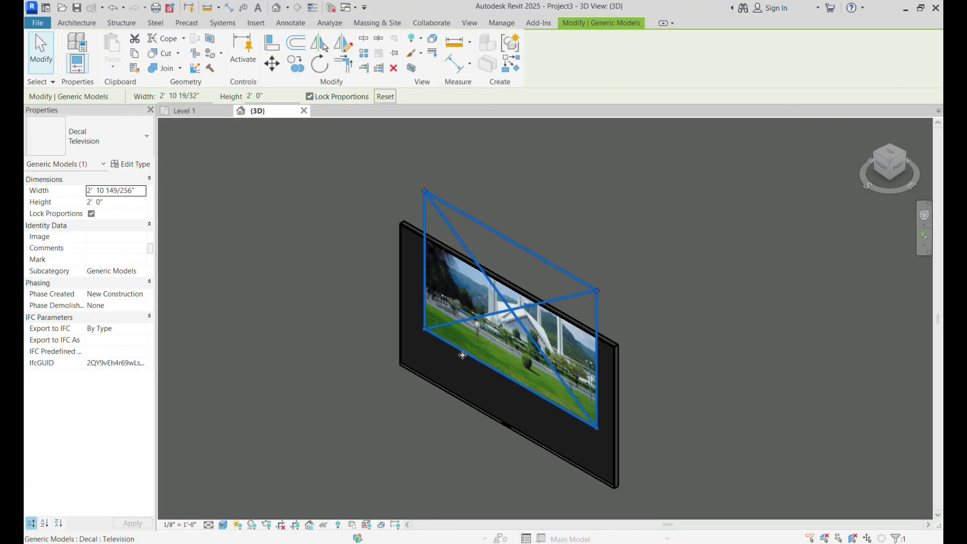
drag(461, 356, 429, 383)
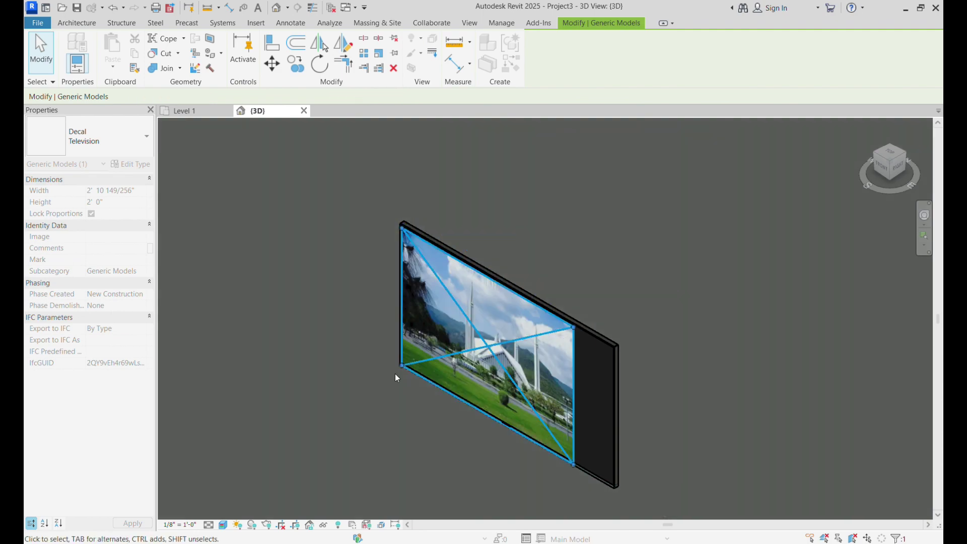
click(352, 355)
- Unlock the proportions of the decal on the TV screen and set its width to 3'6
click(480, 336)
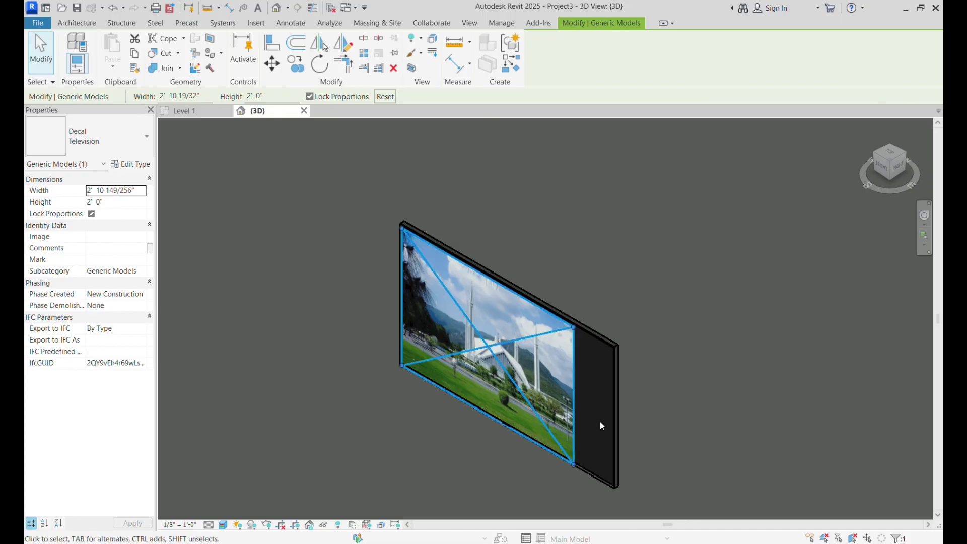
click(319, 98)
click(180, 98)
drag(207, 96, 160, 95)
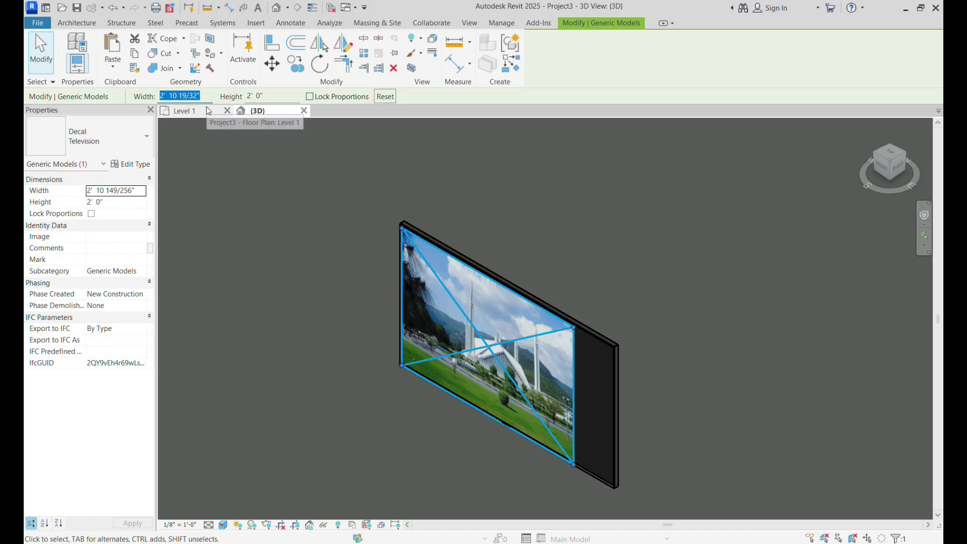
key(Left)
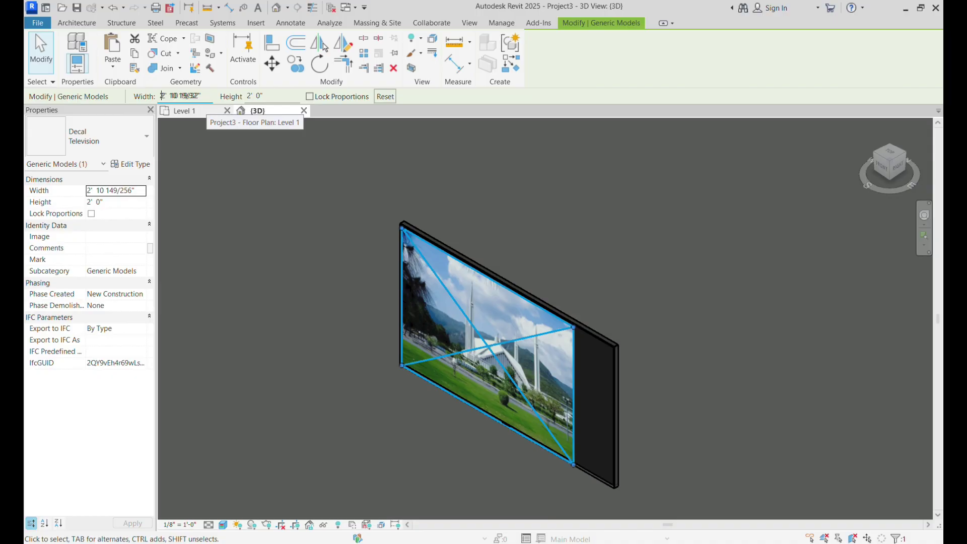
click(496, 199)
click(522, 343)
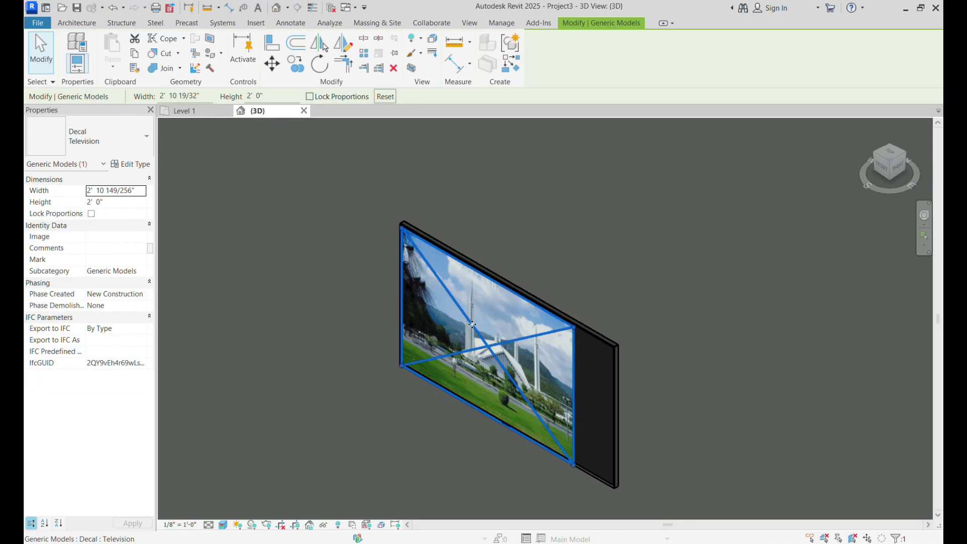
click(202, 97)
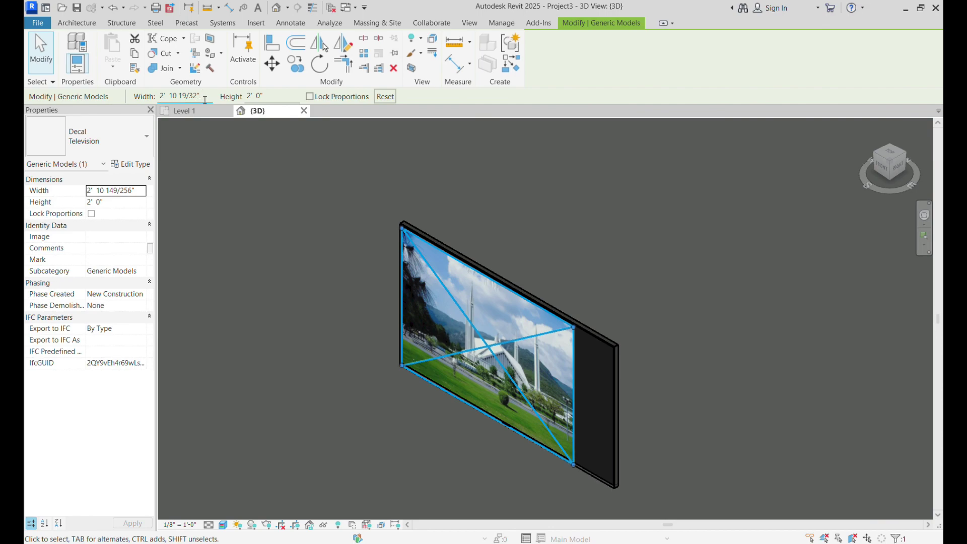
drag(205, 99, 161, 89)
click(149, 93)
key(Num_Lock)
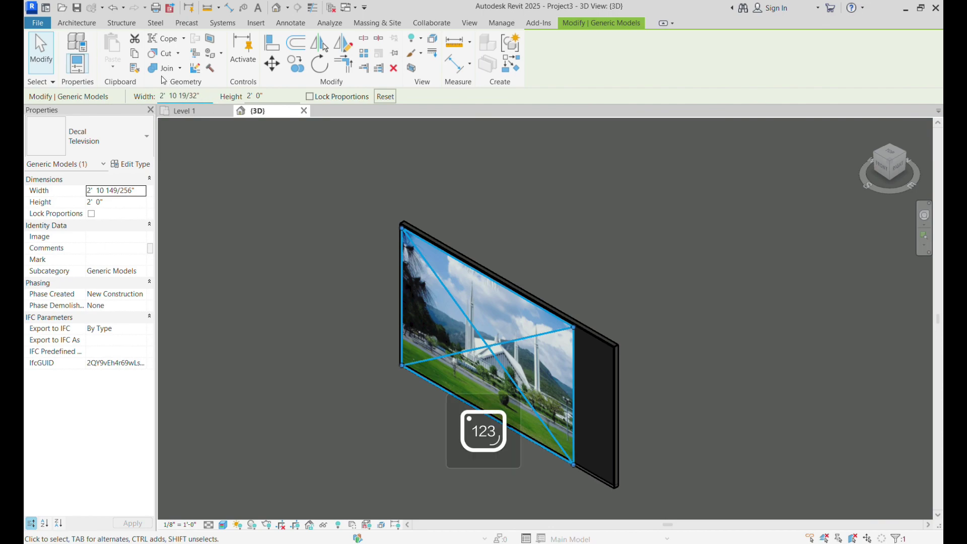
drag(199, 92, 158, 95)
text(3'6)
key(Return)
click(461, 238)
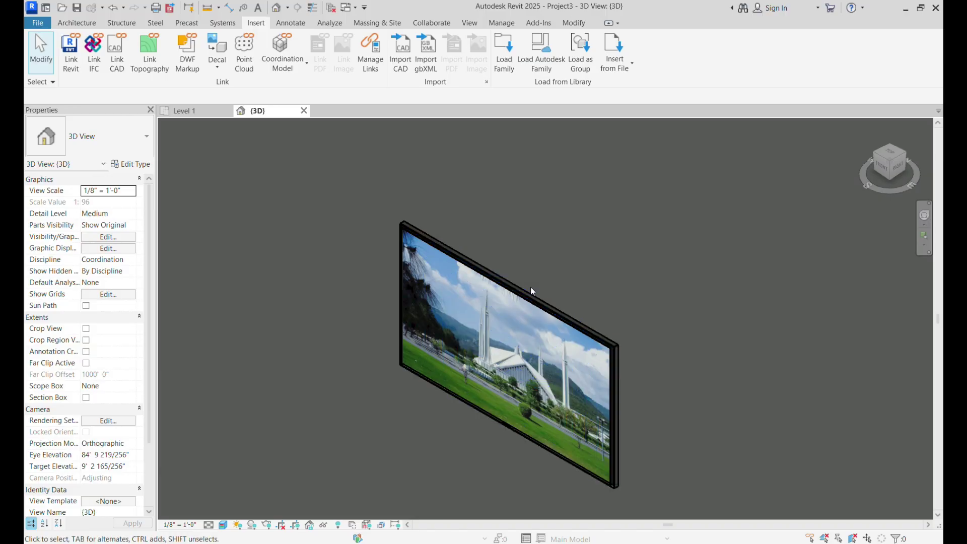
- Create a new decal type named picture
scroll(519, 228, down, 2)
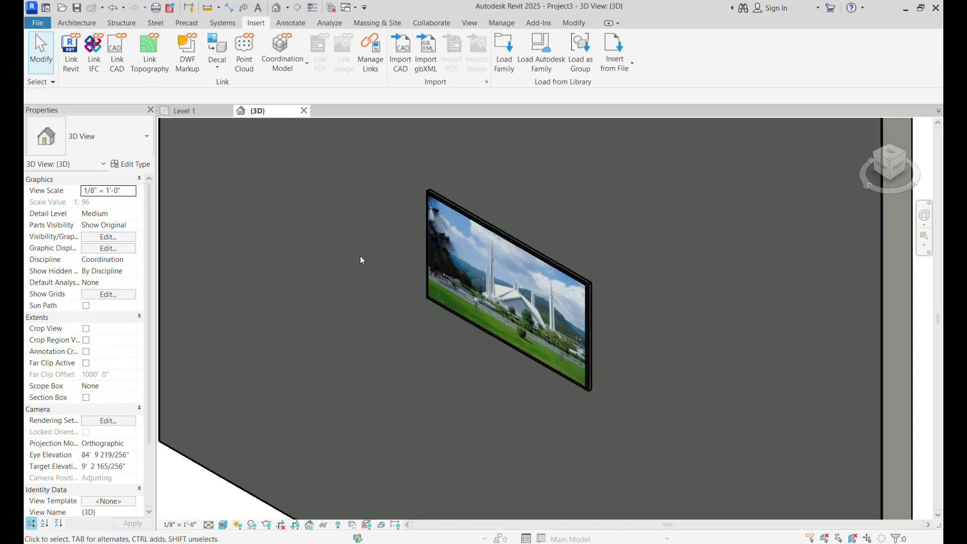
scroll(360, 256, down, 1)
middle_drag(353, 304, 342, 379)
scroll(296, 294, down, 1)
scroll(296, 294, down, 3)
middle_drag(319, 270, 339, 326)
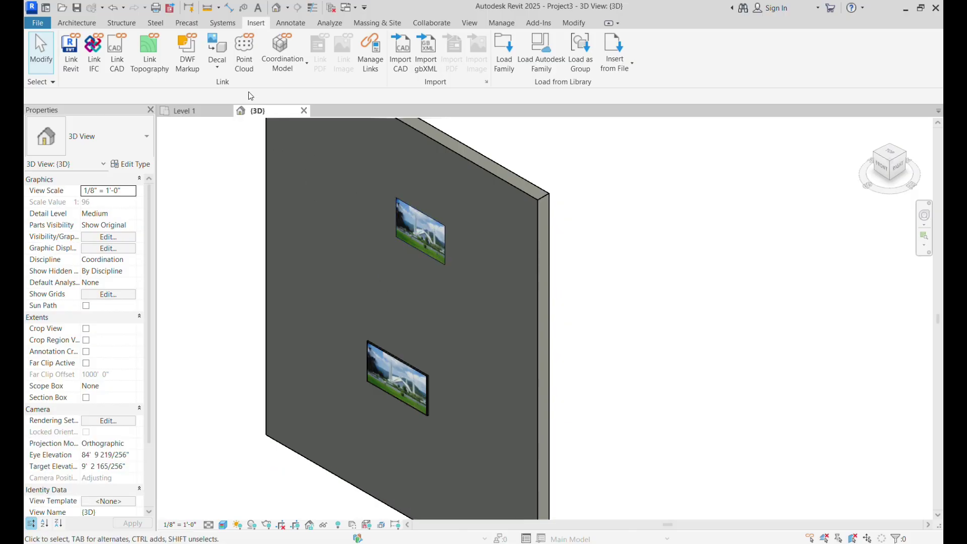
click(221, 70)
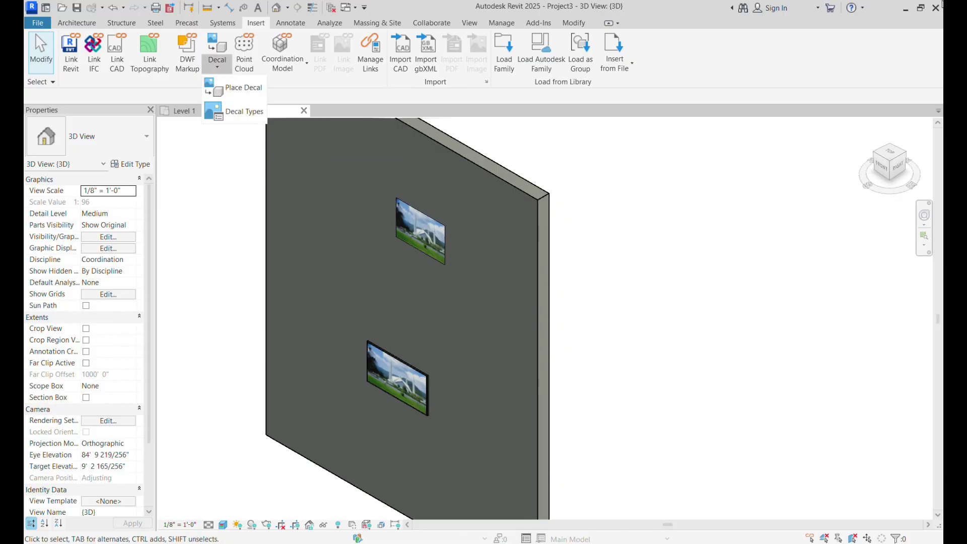
click(237, 111)
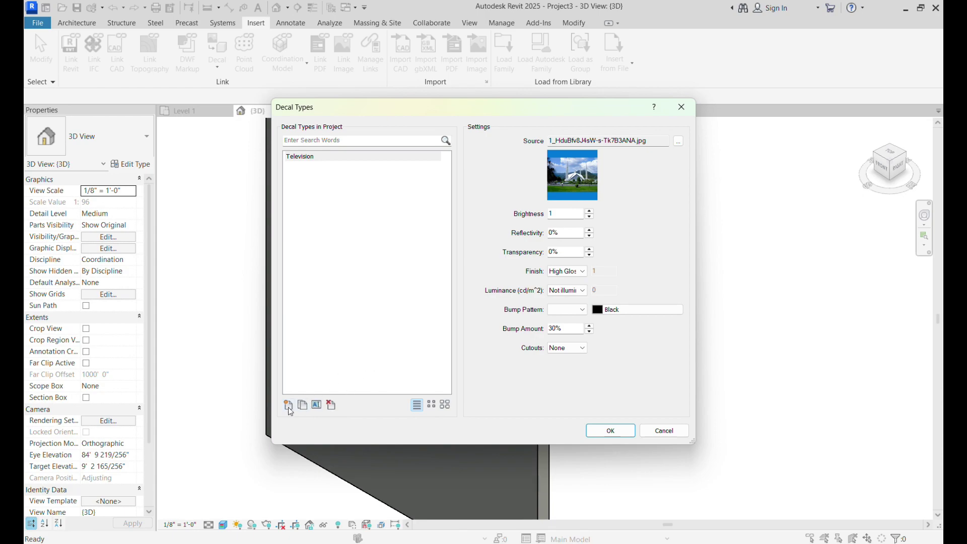
click(288, 405)
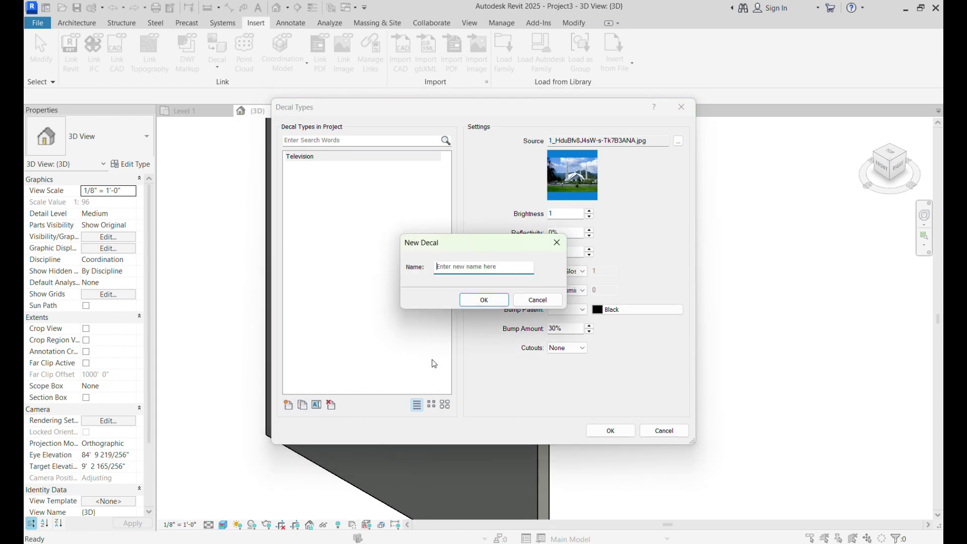
text(pl)
click(461, 302)
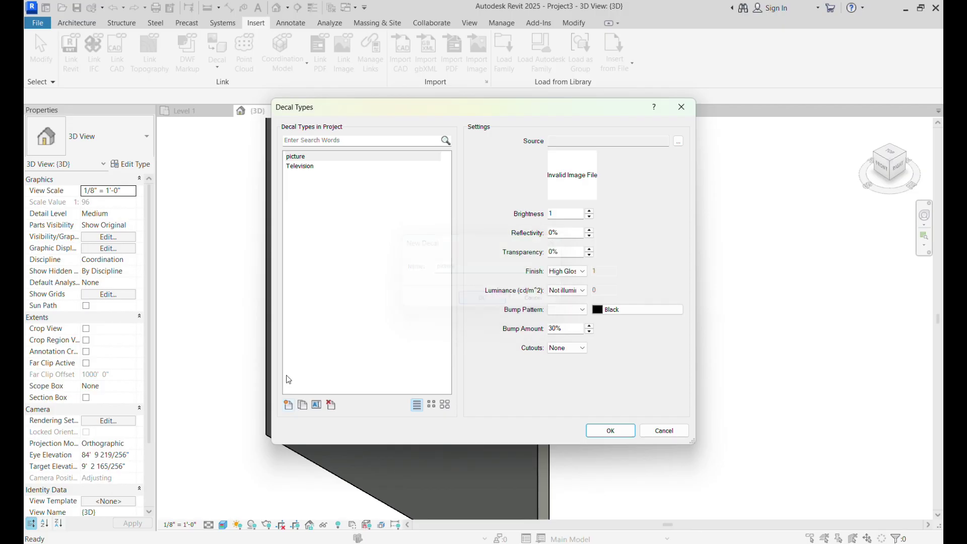
- Create two more decal types named flower and masjid
click(288, 404)
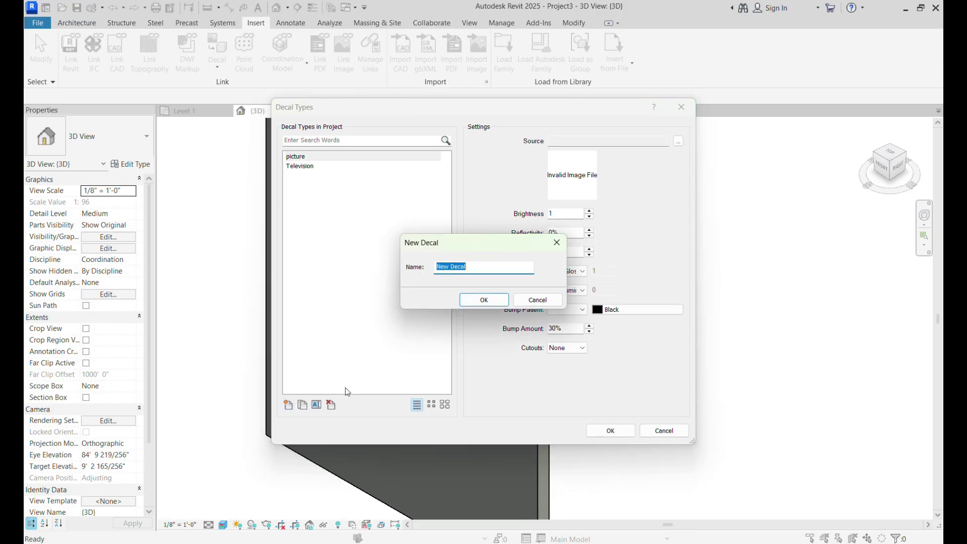
text(flower)
click(482, 300)
click(292, 407)
text(masjid)
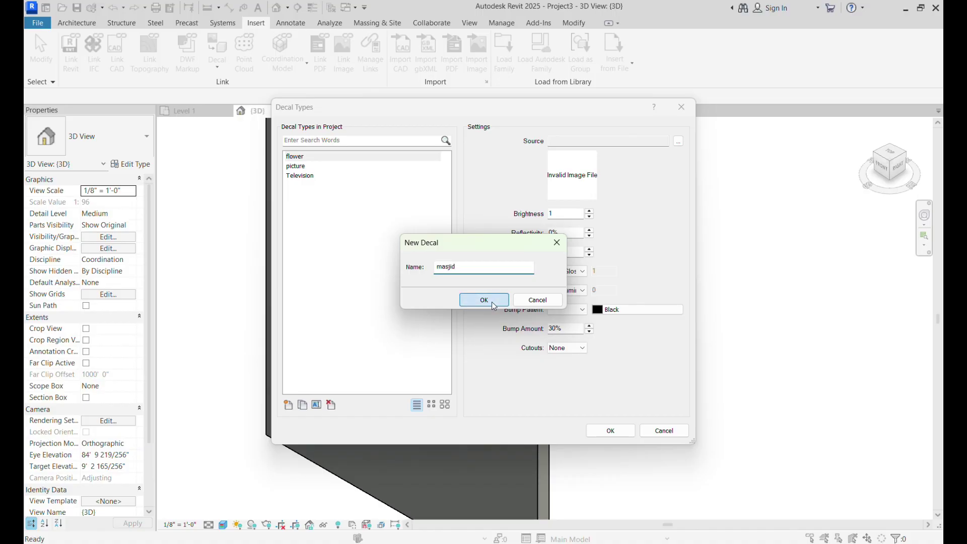
click(493, 302)
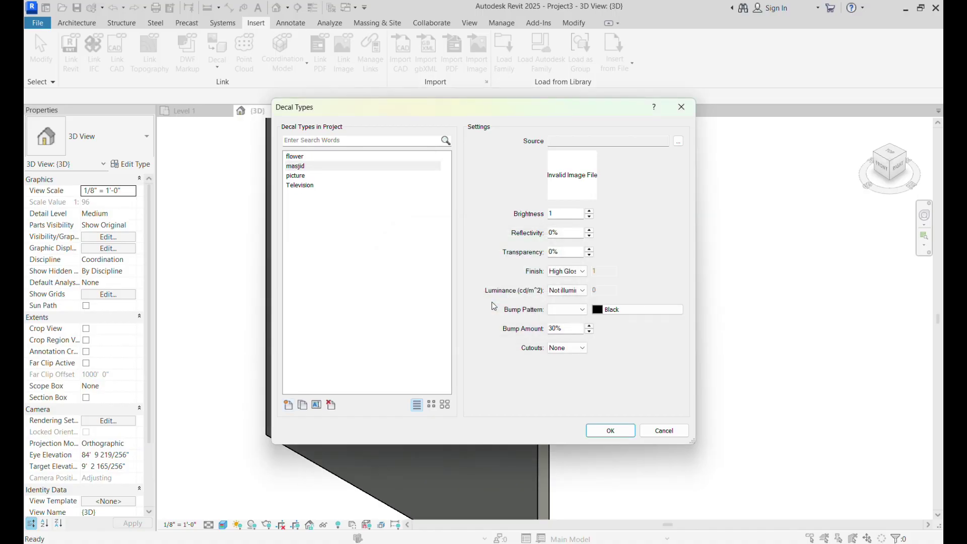
- Assign the image why-go-wide-01.jpg from the pic folder as the source of the flower decal type
click(309, 156)
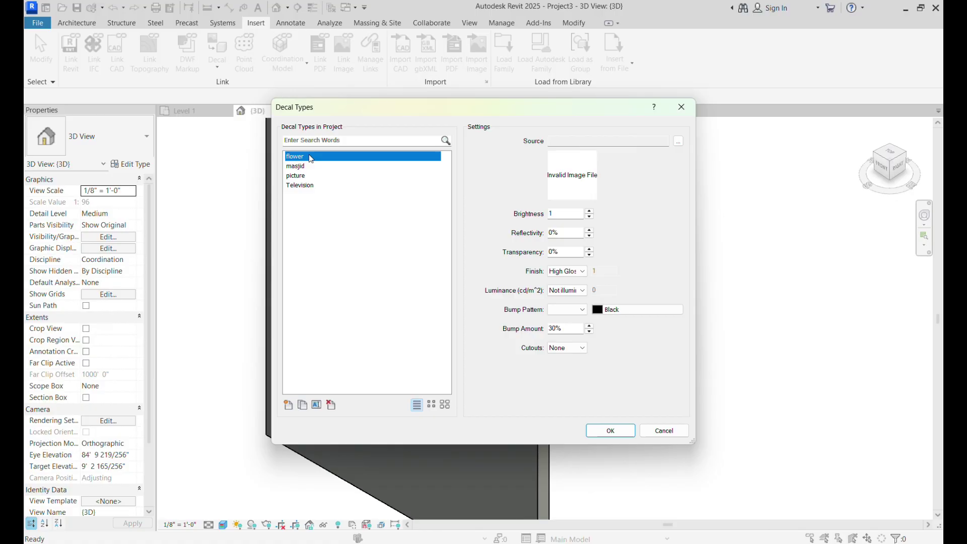
click(677, 143)
click(549, 221)
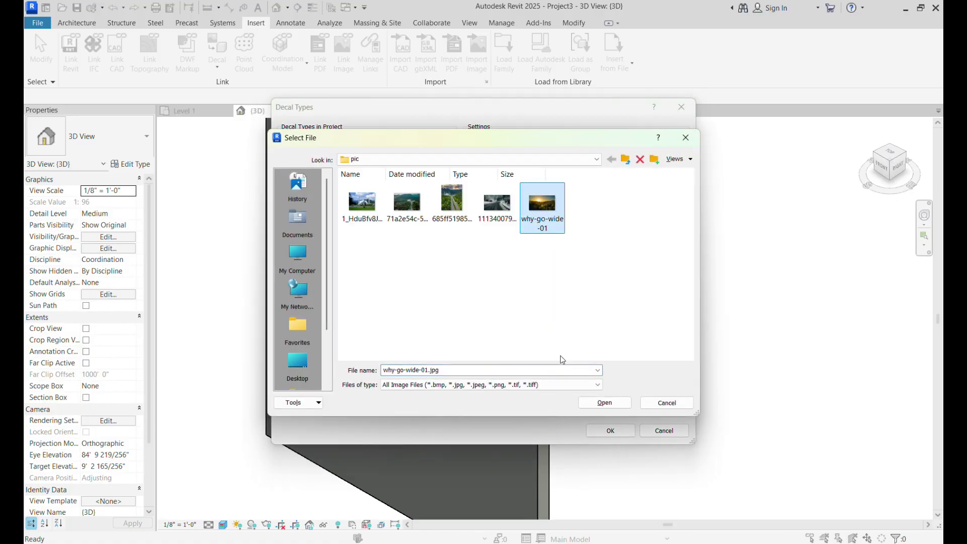
click(595, 402)
- Assign the image 685ff5198501a0001dd10aa8.jpg as the source of the masjid decal type
click(302, 167)
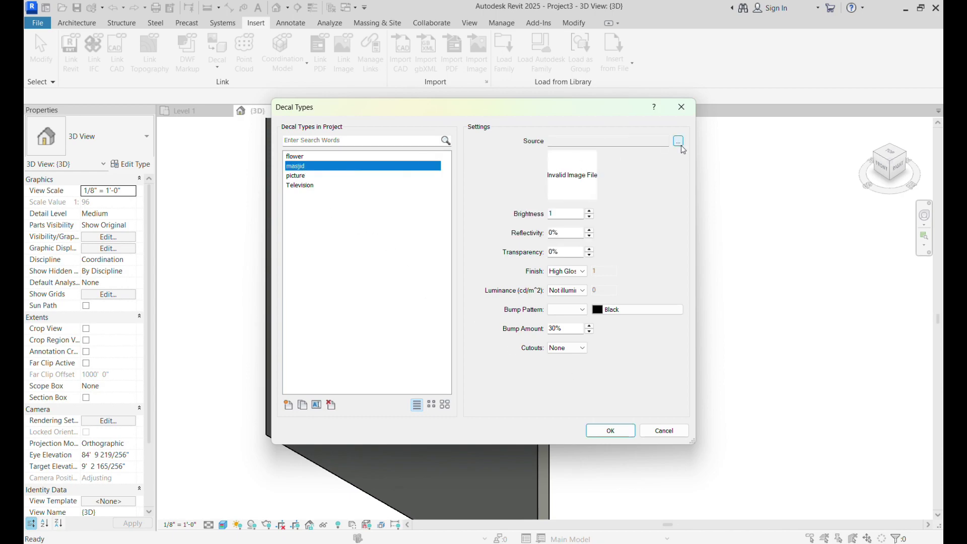
click(680, 144)
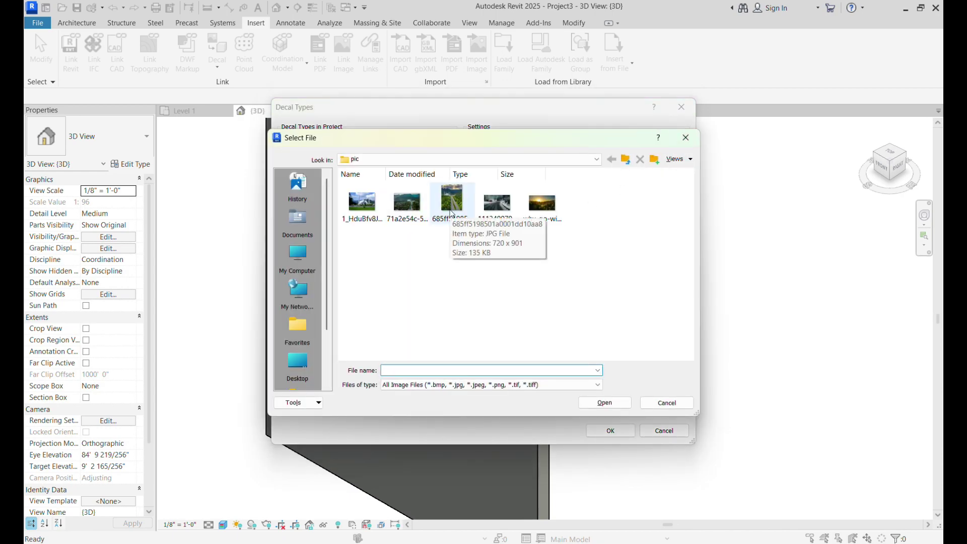
click(451, 204)
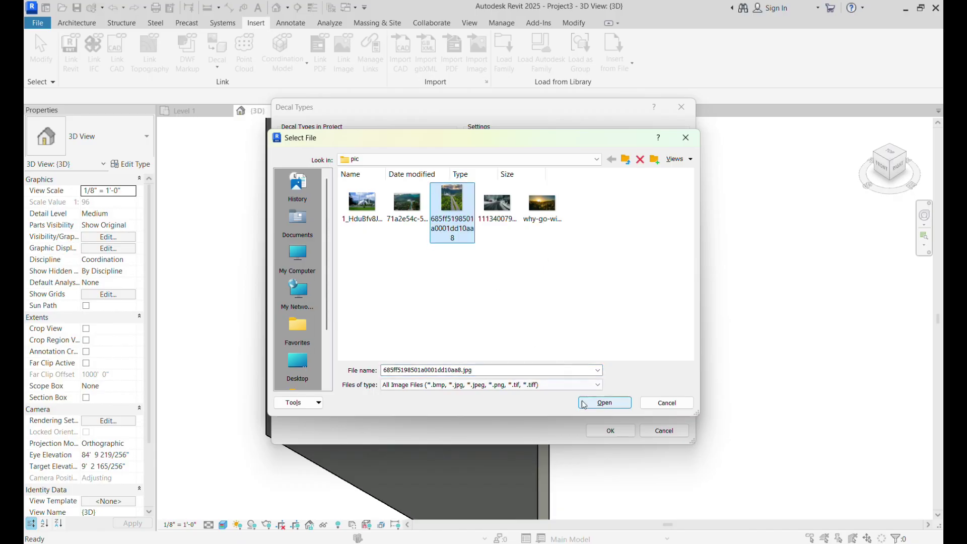
click(604, 402)
- Assign the image 111340079a58c9c.jpg as the source of the picture decal type and accept the decal types
click(310, 177)
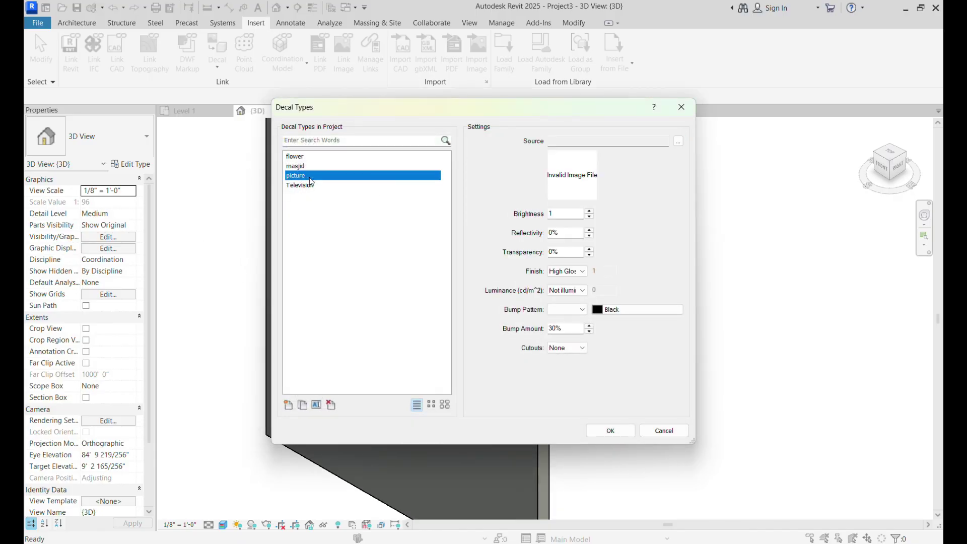
click(678, 141)
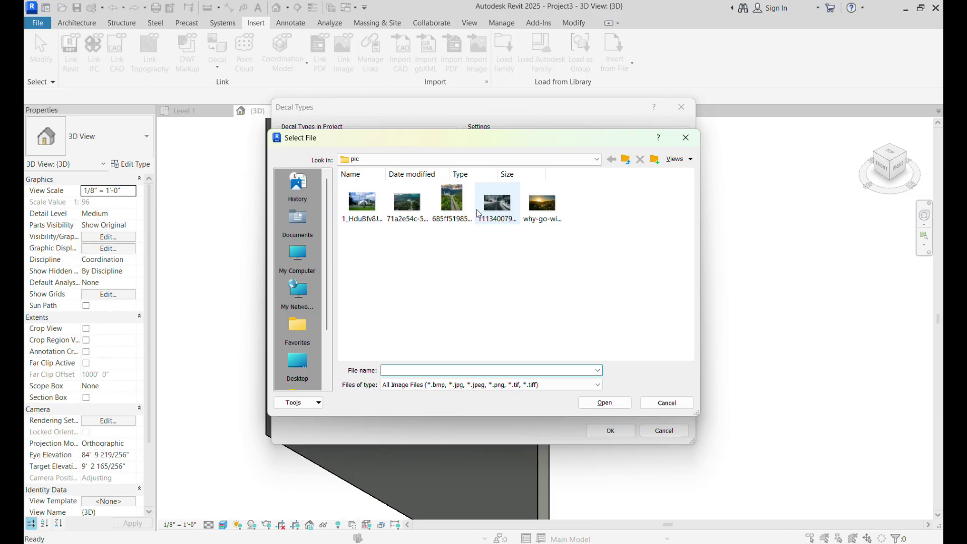
click(496, 206)
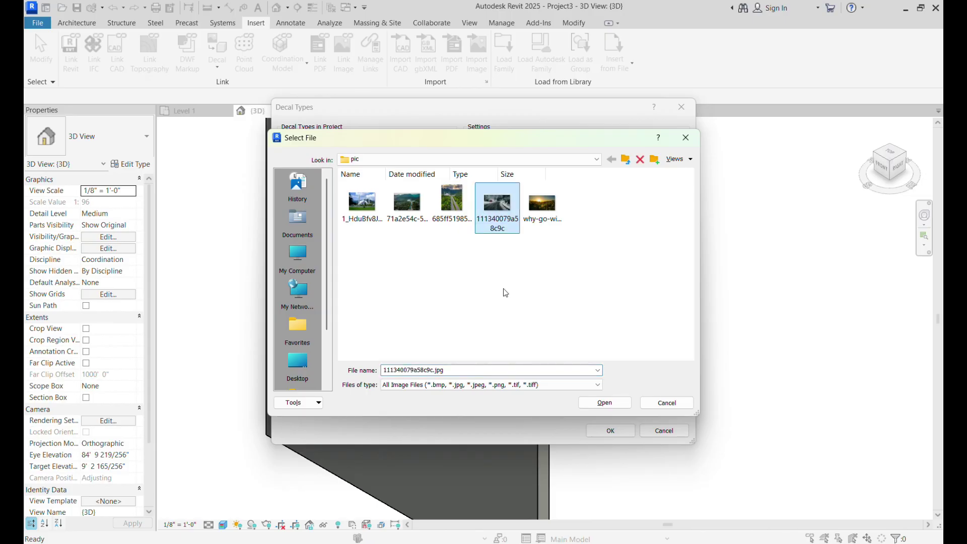
click(606, 402)
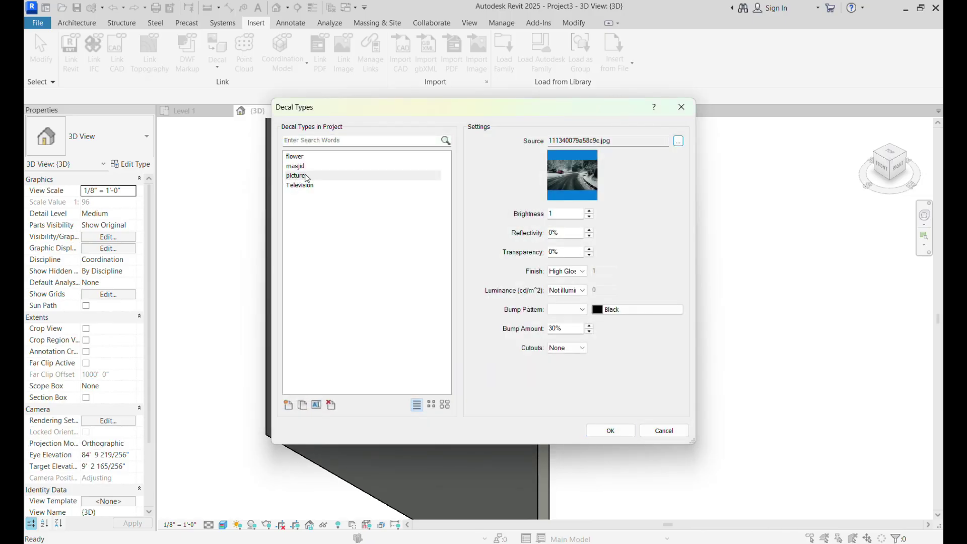
click(611, 430)
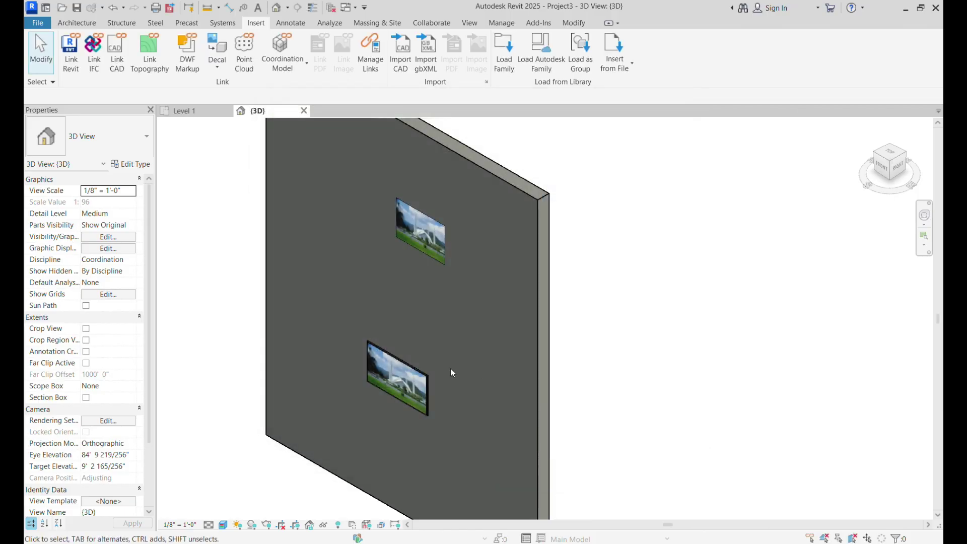
- Place one flower decal on the wall face, near its upper-left corner and left of the upper Television decal
scroll(366, 266, down, 3)
middle_drag(357, 237, 432, 280)
click(225, 61)
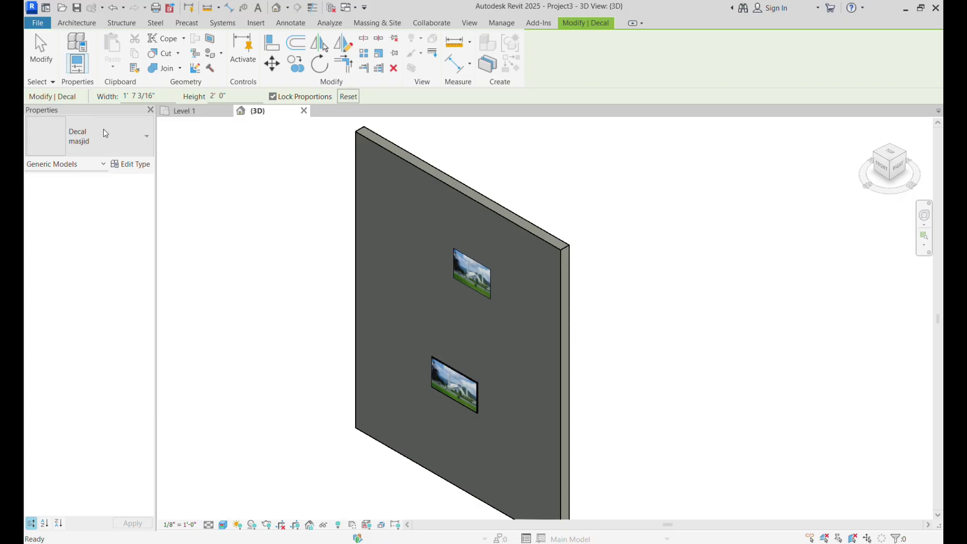
click(116, 145)
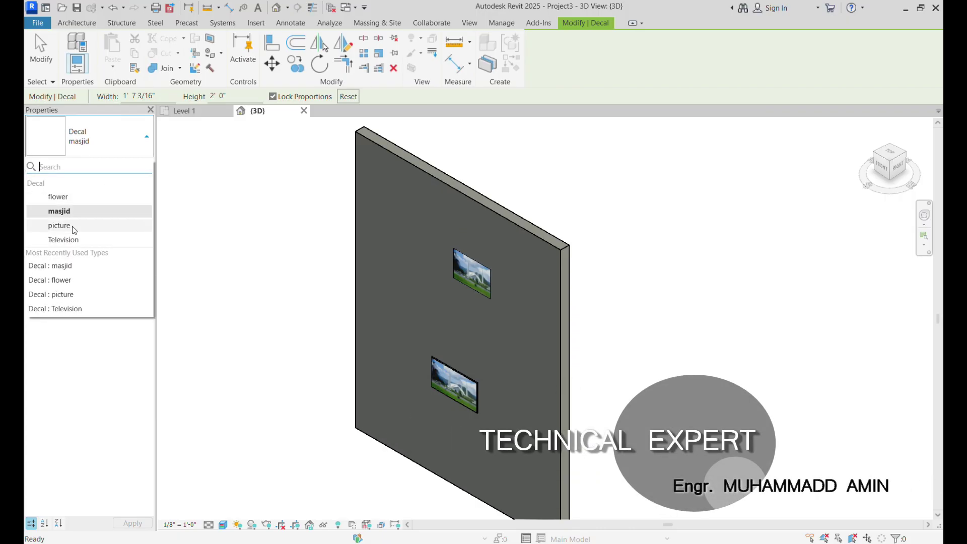
click(67, 197)
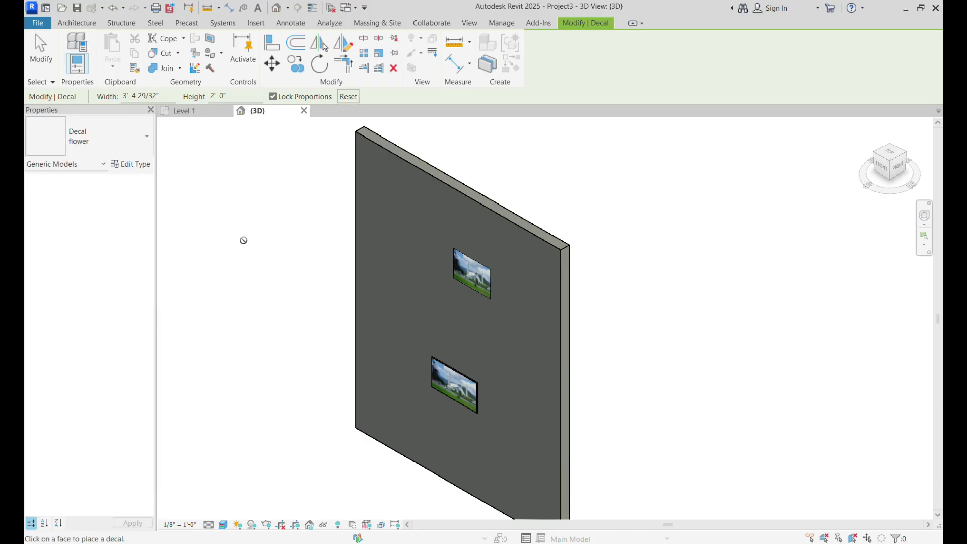
click(390, 222)
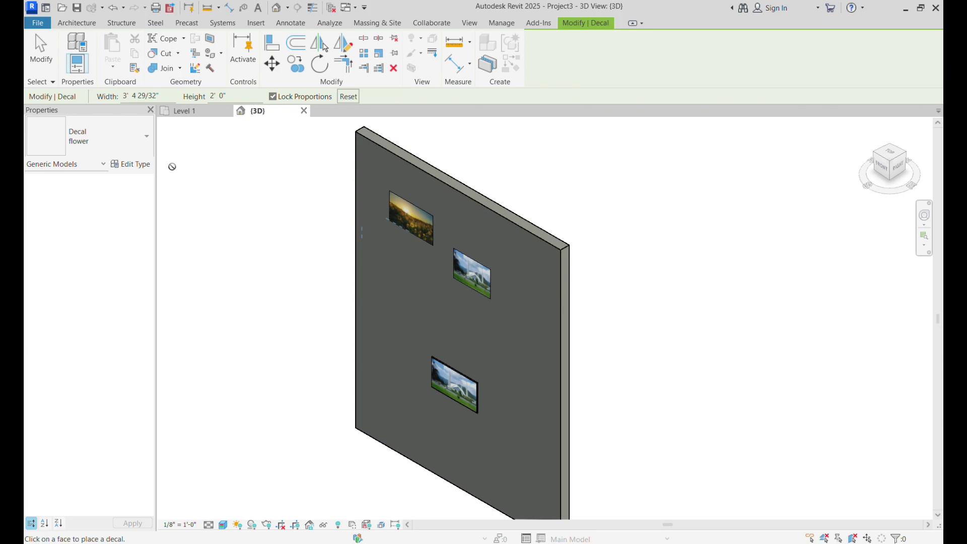
key(Escape)
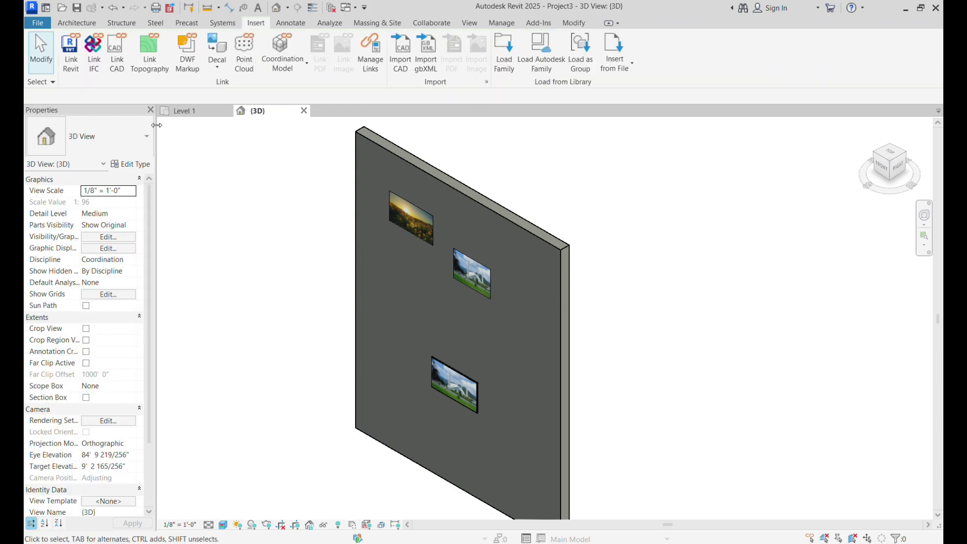
- Place one masjid decal on the wall face, directly below the flower decal
click(229, 64)
click(233, 91)
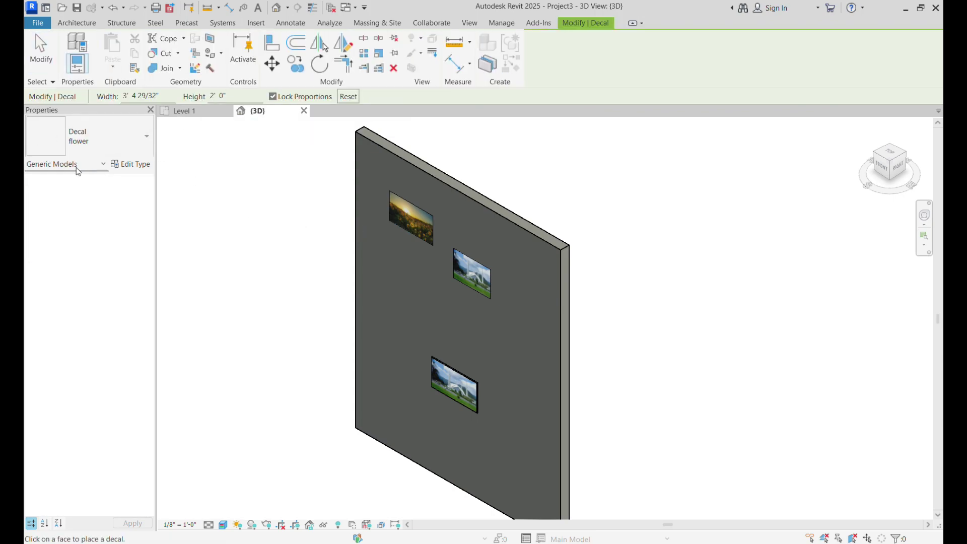
click(95, 146)
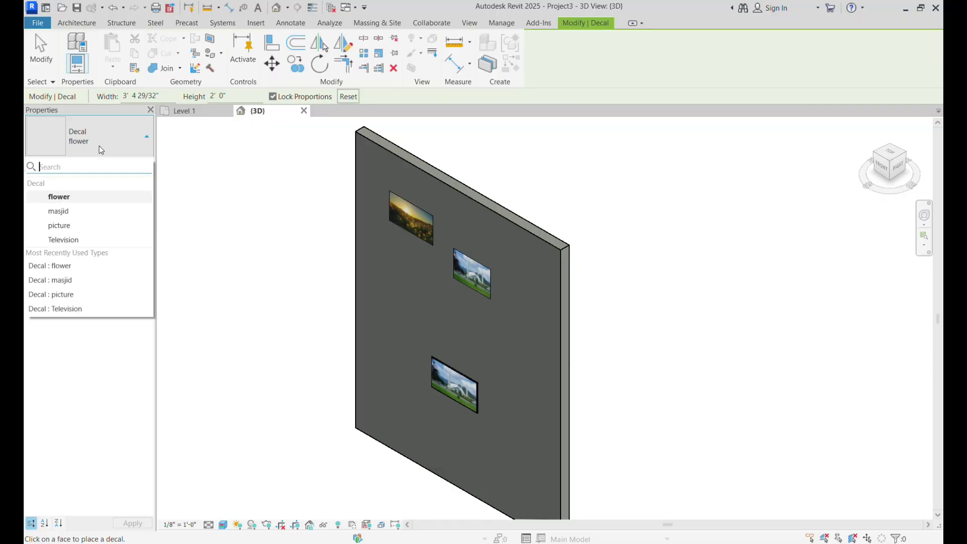
click(90, 211)
click(388, 303)
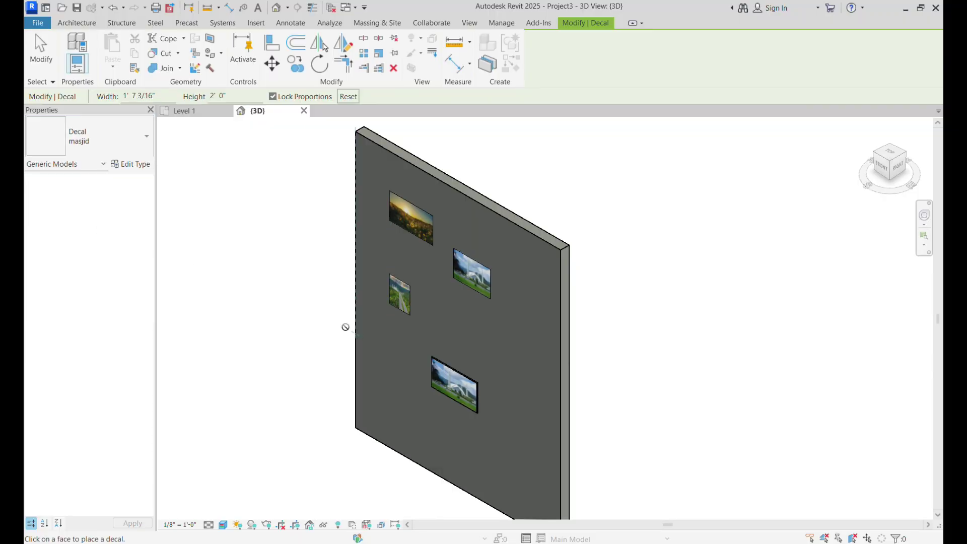
key(Escape)
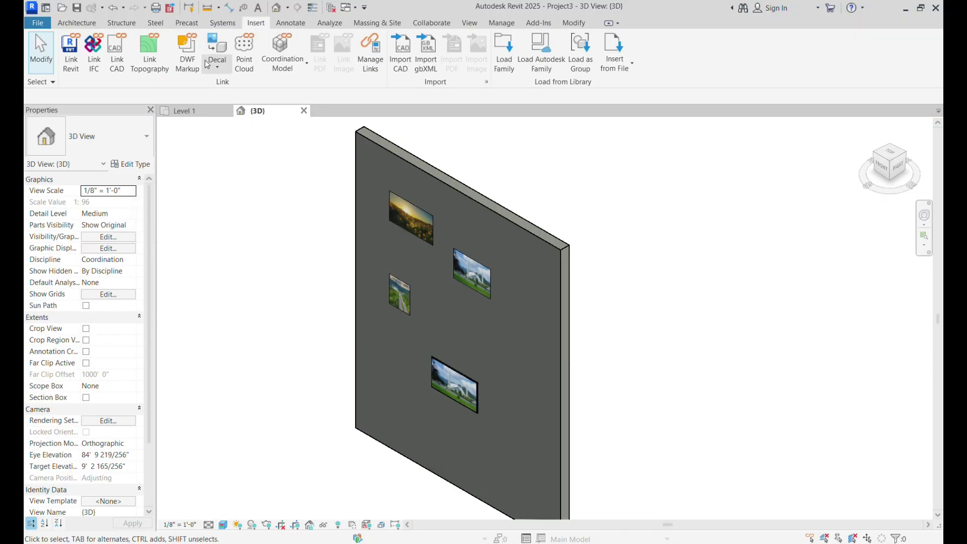
- Place one picture decal on the wall face, below and to the right of the upper Television decal
click(222, 50)
click(95, 131)
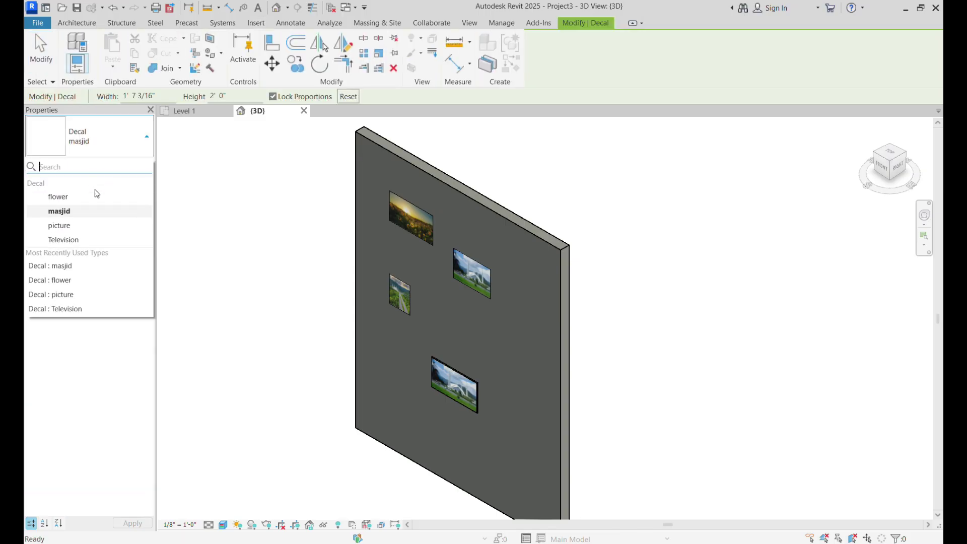
click(79, 230)
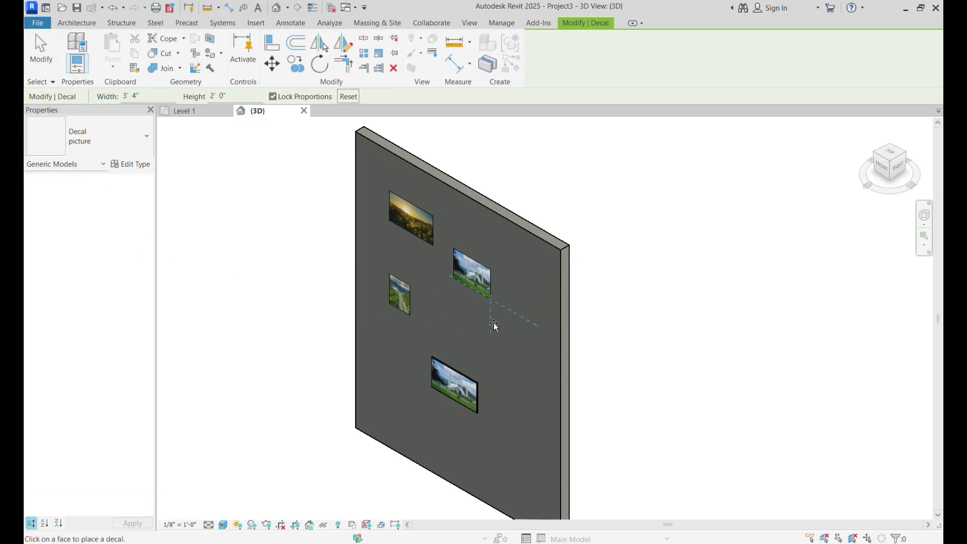
click(500, 340)
key(Escape)
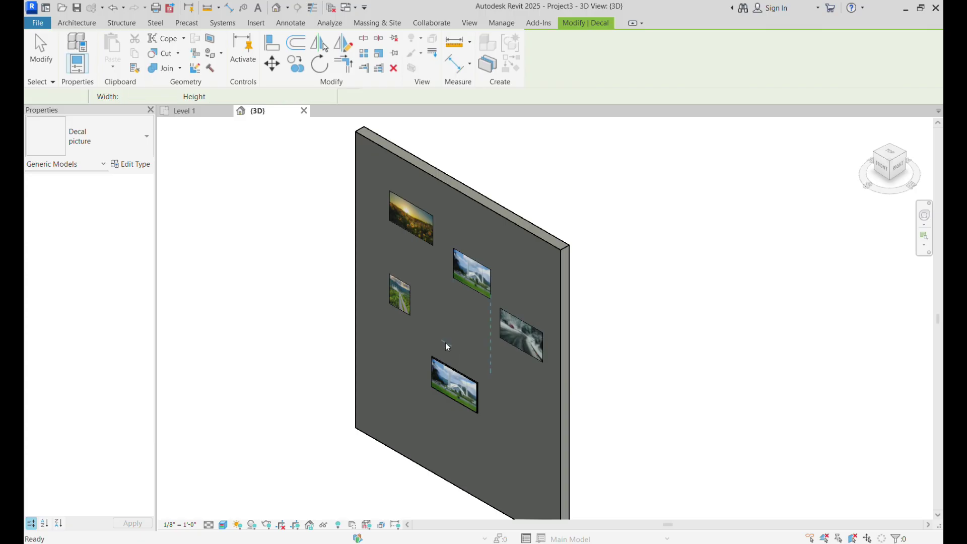
- Unlock the masjid decal's proportions and stretch it to about 3' 7" wide, extending it down to the right and further upward
scroll(410, 295, up, 2)
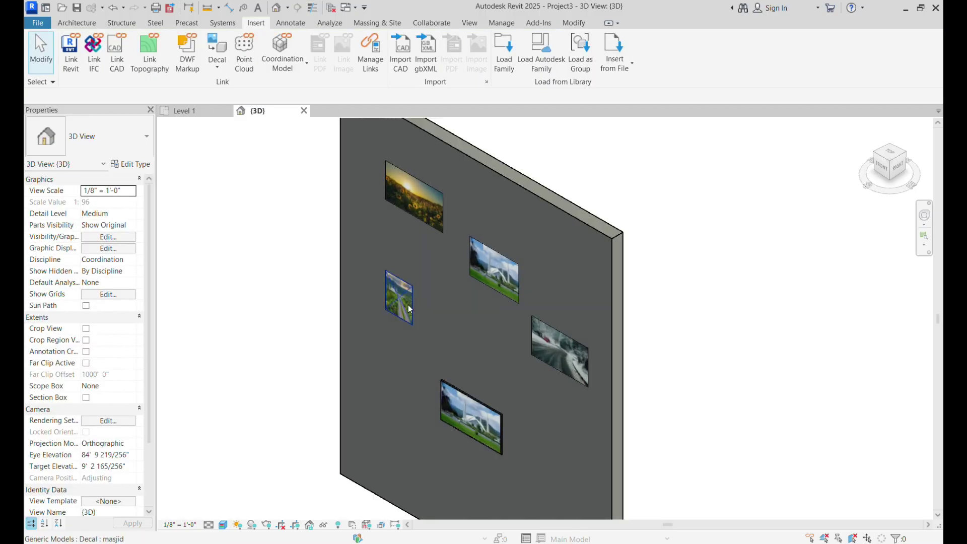
click(402, 302)
scroll(410, 329, up, 2)
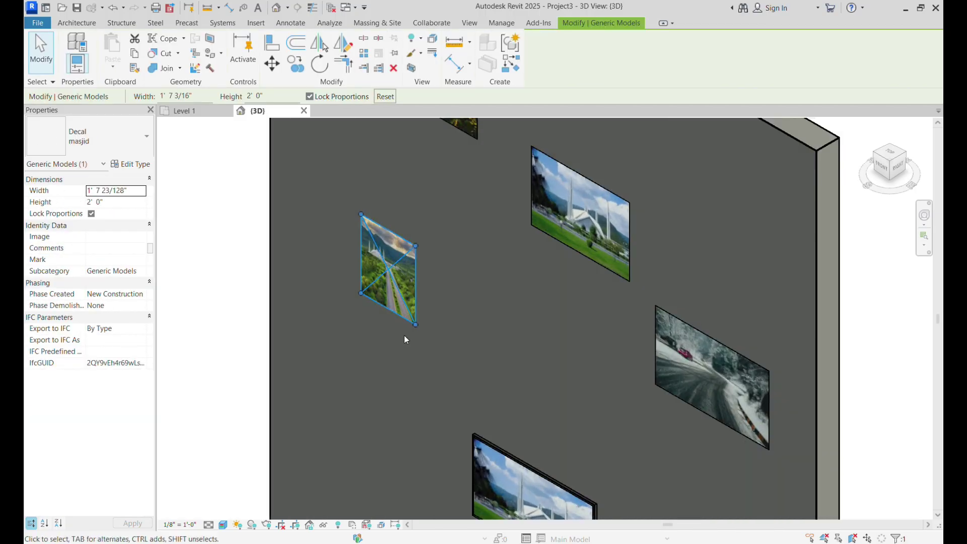
click(309, 97)
drag(415, 324, 484, 409)
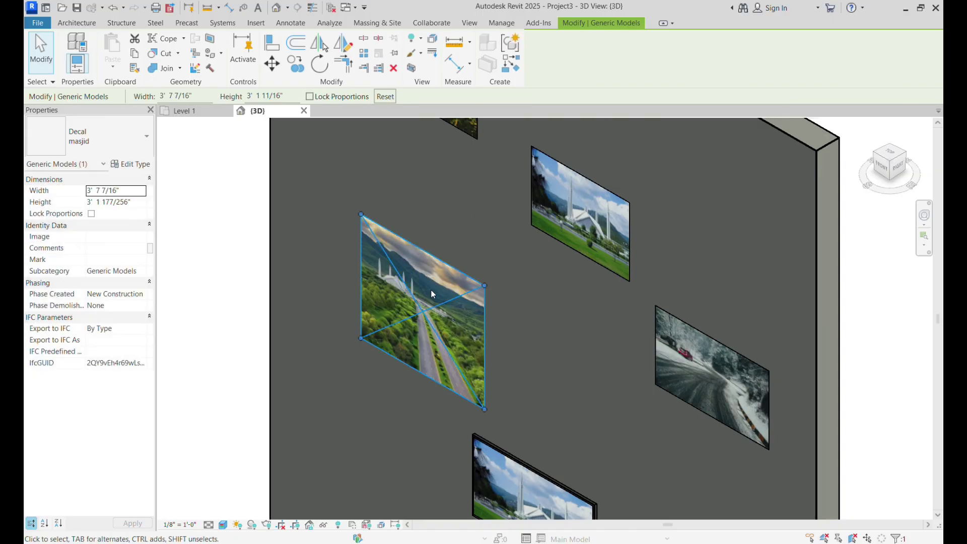
drag(485, 285, 486, 199)
key(Escape)
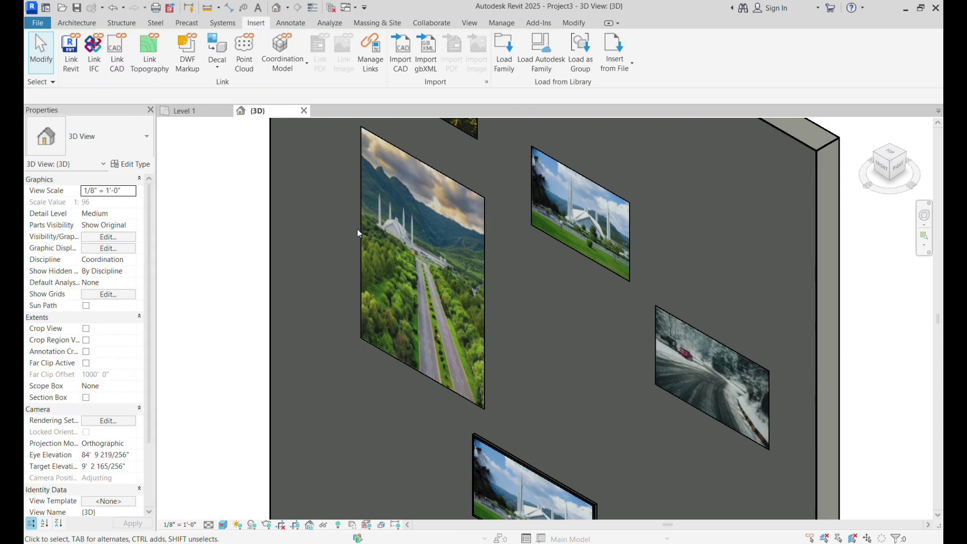
- Enlarge the upper Television decal proportionally to about 5' 2" by 3' 7" and unlock its proportions
click(615, 266)
middle_drag(512, 217, 396, 249)
drag(514, 237, 587, 205)
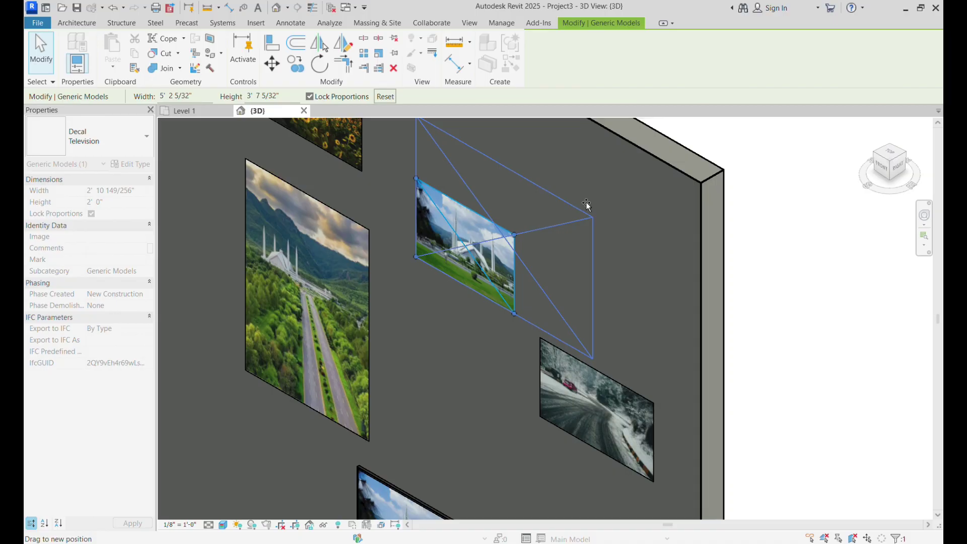
drag(587, 205, 587, 205)
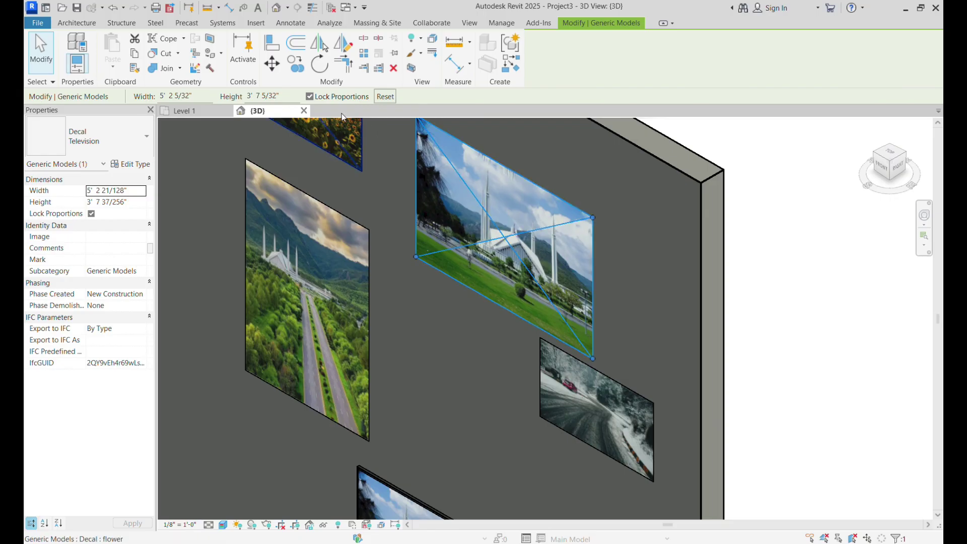
click(320, 96)
- Enlarge the picture decal, unlock its proportions and stretch it to about 6' 6" wide by 4' 3" high
middle_drag(430, 289, 427, 225)
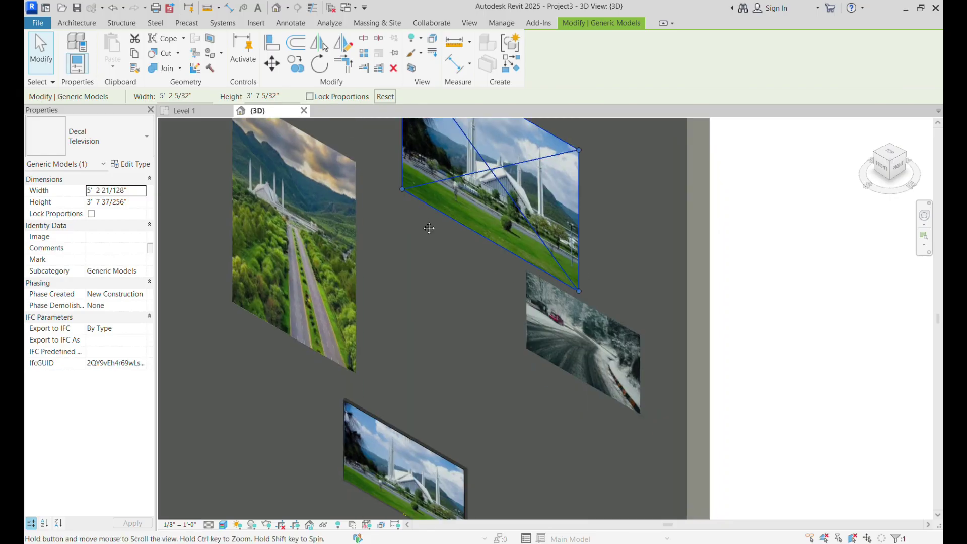
click(568, 372)
drag(525, 348, 463, 362)
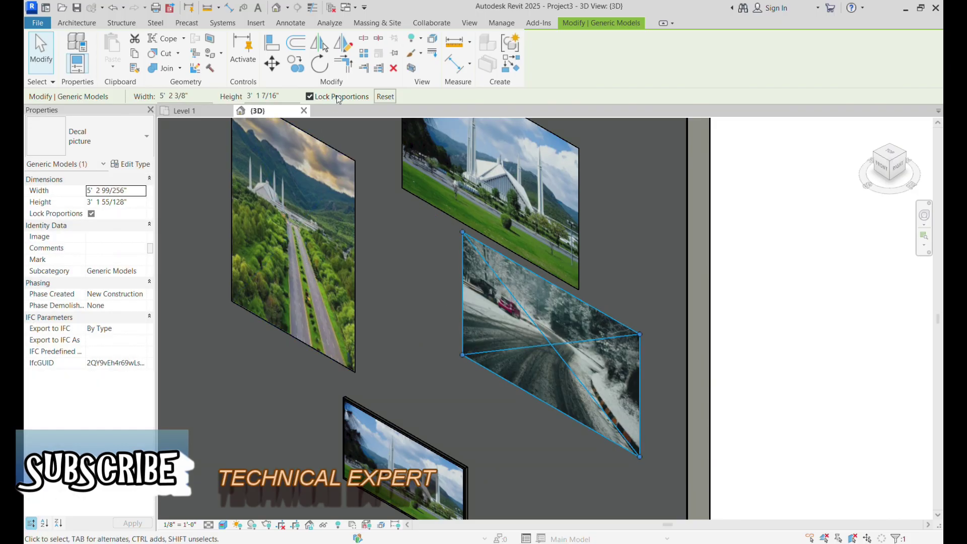
drag(463, 357, 408, 320)
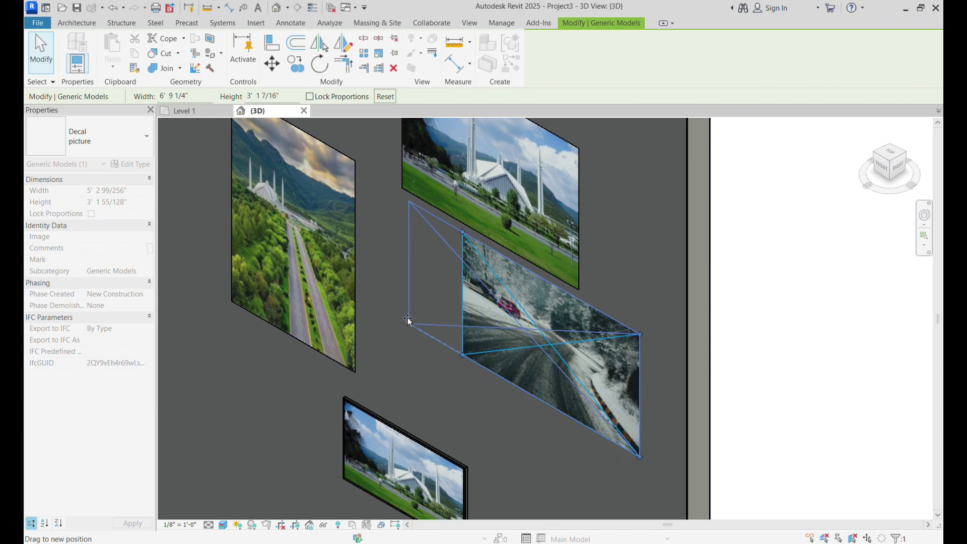
drag(407, 319, 419, 373)
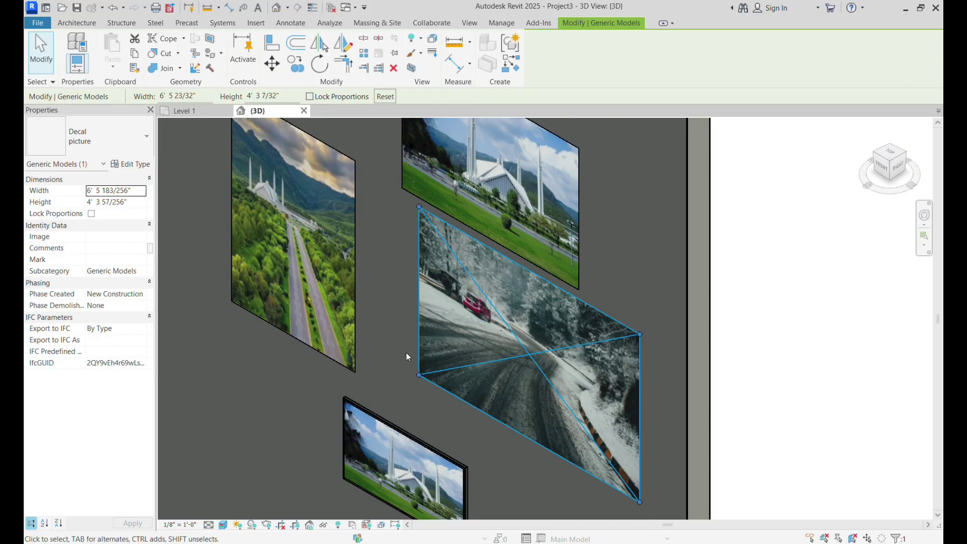
click(410, 351)
- Stretch the flower decal toward the wall's upper-left corner and widen it to about 6' 5" by 3' 3"
scroll(470, 334, down, 4)
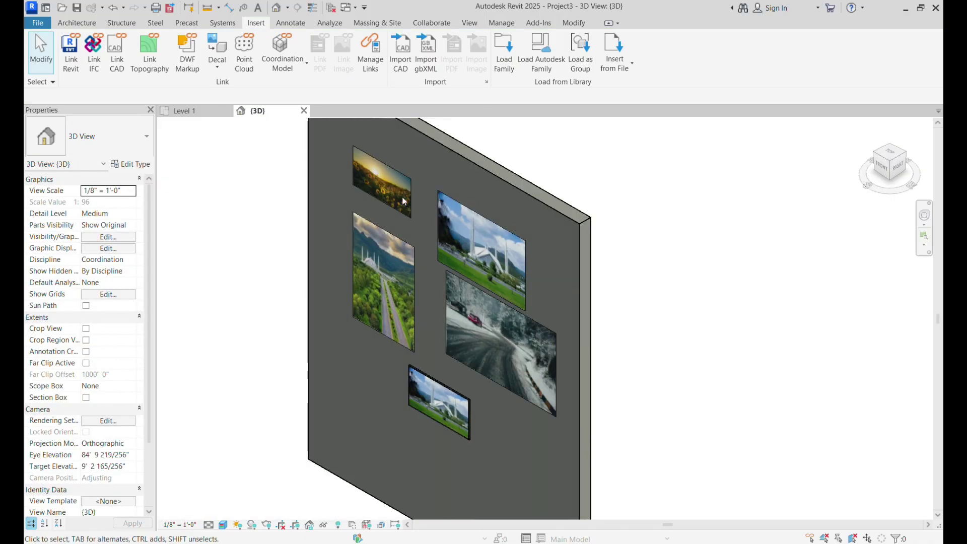
click(412, 207)
middle_drag(412, 207, 442, 301)
scroll(441, 301, up, 1)
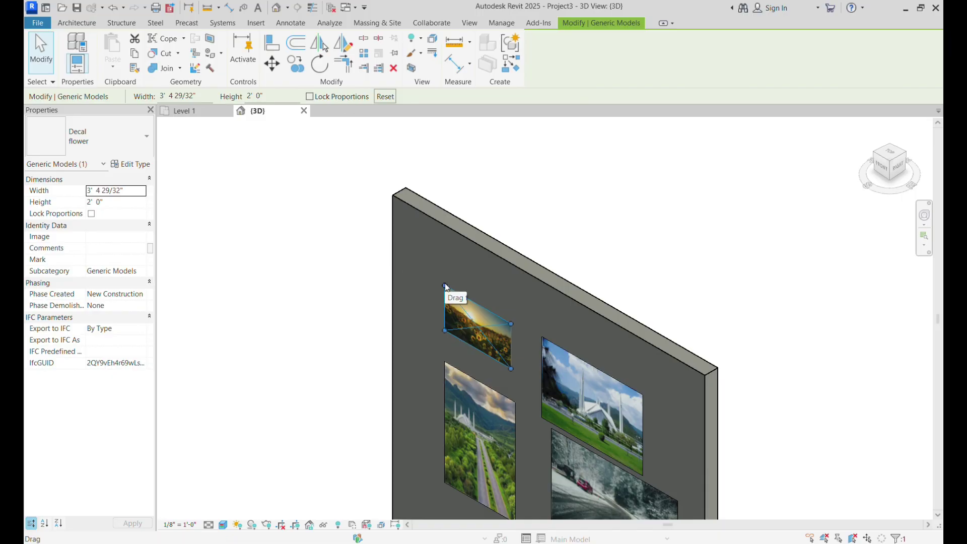
drag(444, 286, 410, 236)
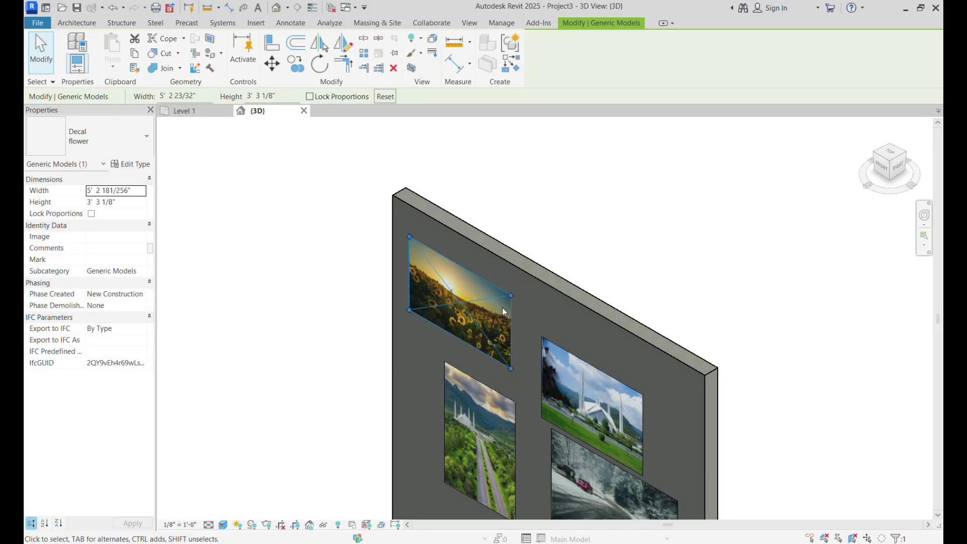
drag(510, 295, 535, 303)
key(Escape)
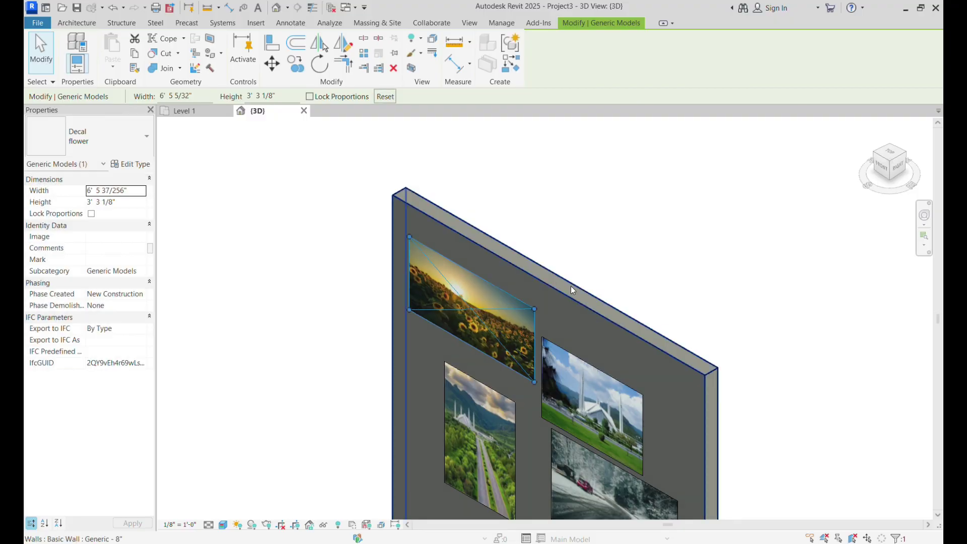
- Extend the flower decal's lower edge downward to a height of about 4' 4"
middle_drag(457, 332, 481, 261)
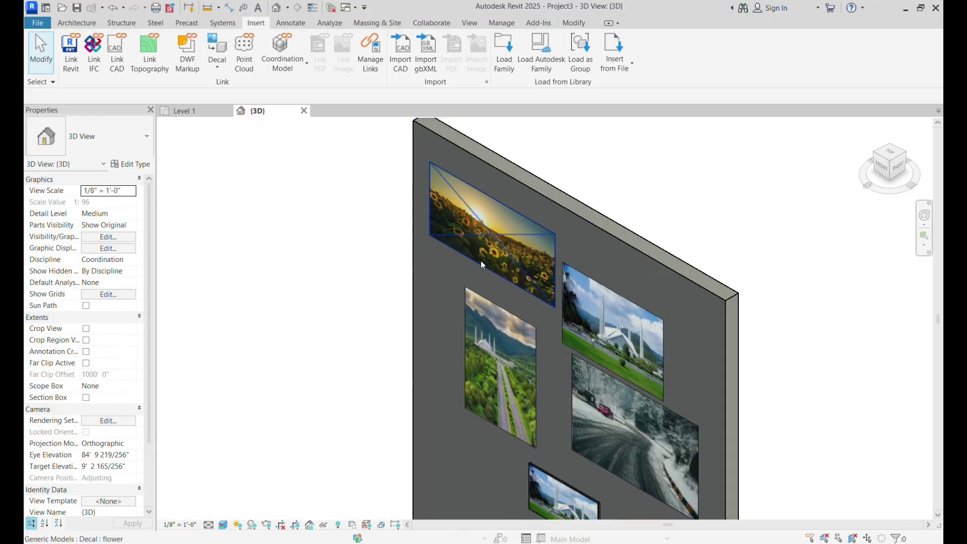
click(479, 259)
drag(431, 238, 430, 263)
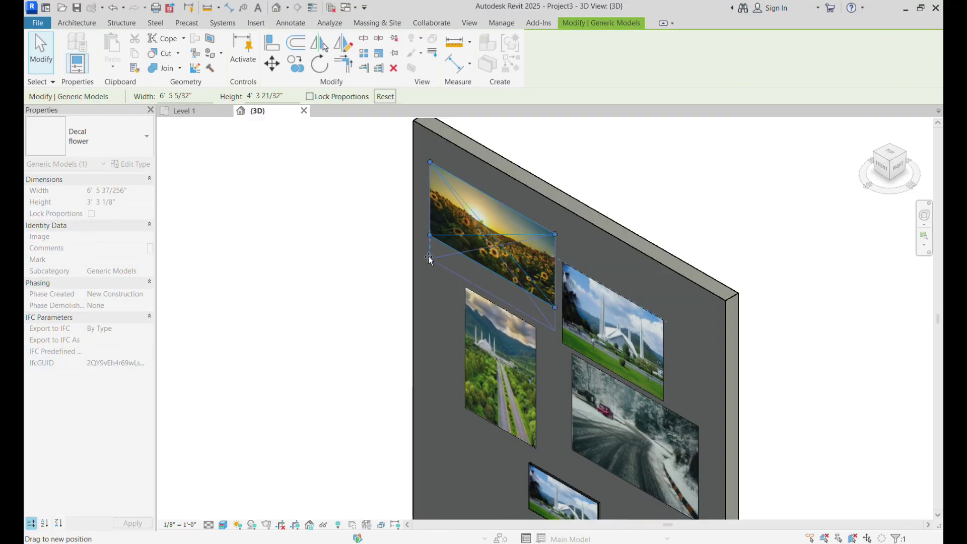
key(Escape)
scroll(572, 306, down, 2)
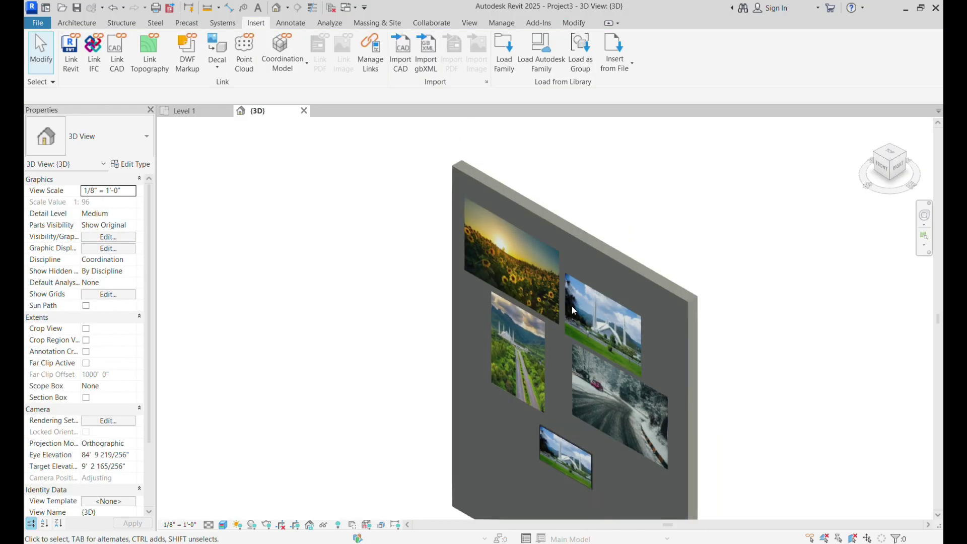
middle_drag(568, 331, 535, 286)
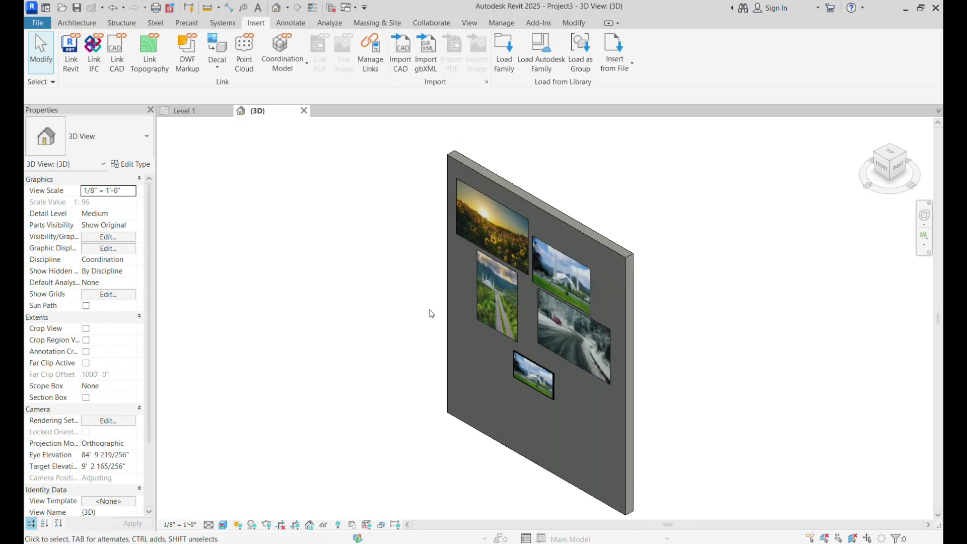